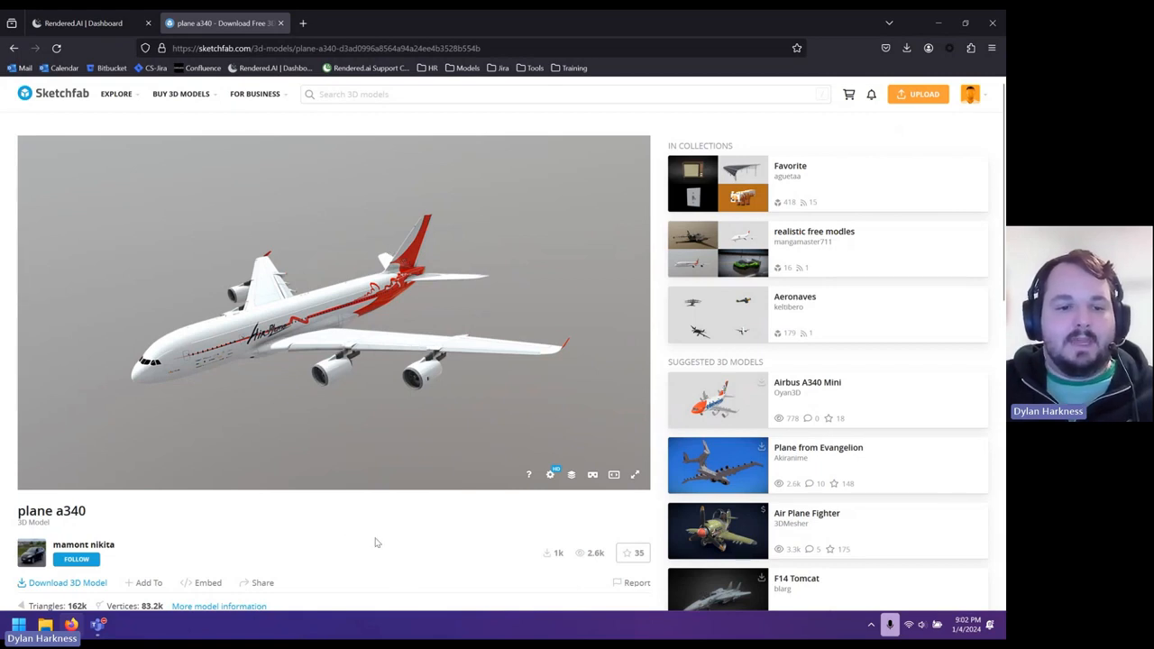
Review the download formats offered for the plane a340 model and look at the downloaded files in the model folder.
scroll(349, 530, "down", 2)
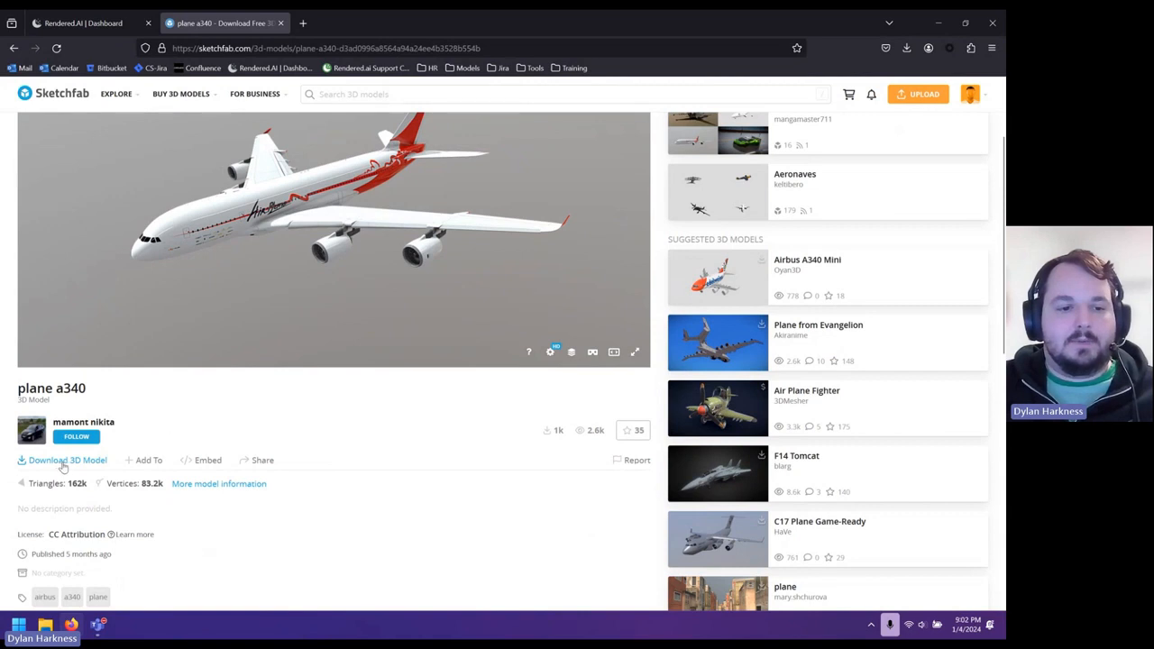
left_click(64, 461)
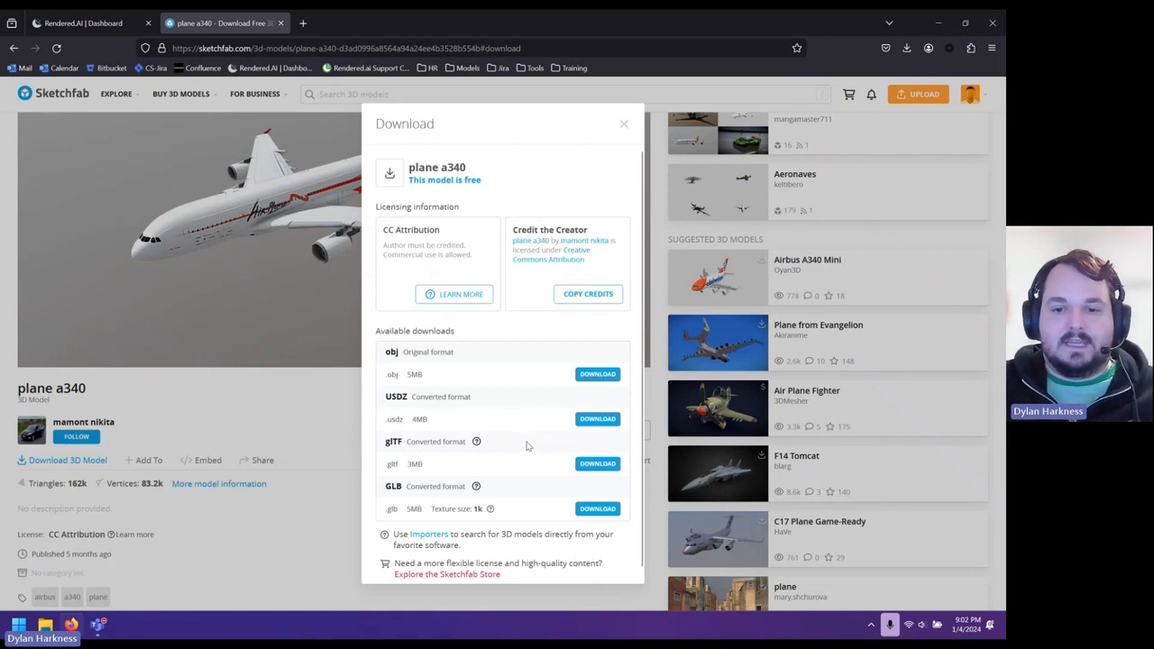
left_click(263, 397)
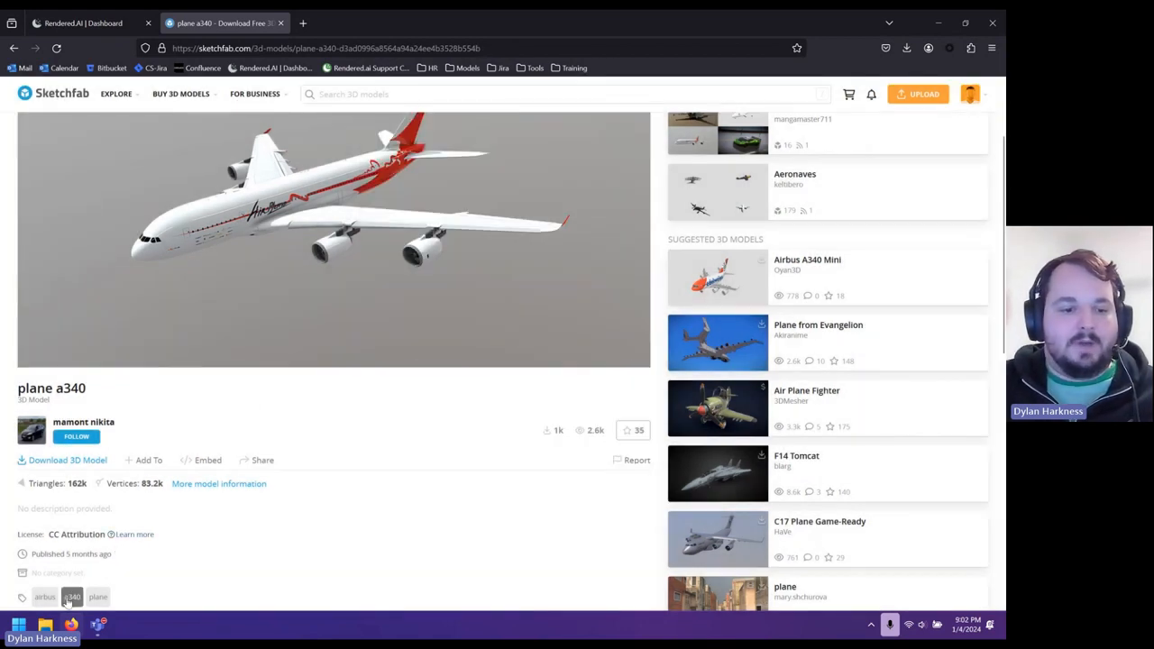
left_click(45, 624)
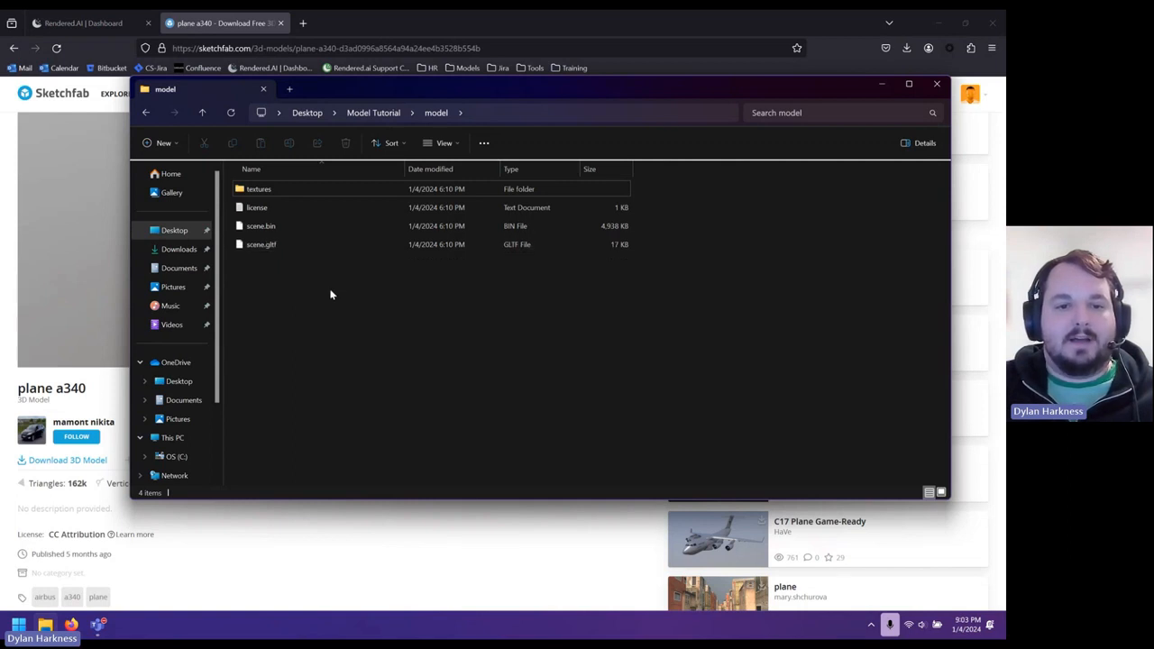
Launch Blender and import scene.gltf from the model folder inside Model Tutorial as glTF 2.0.
left_click(18, 624)
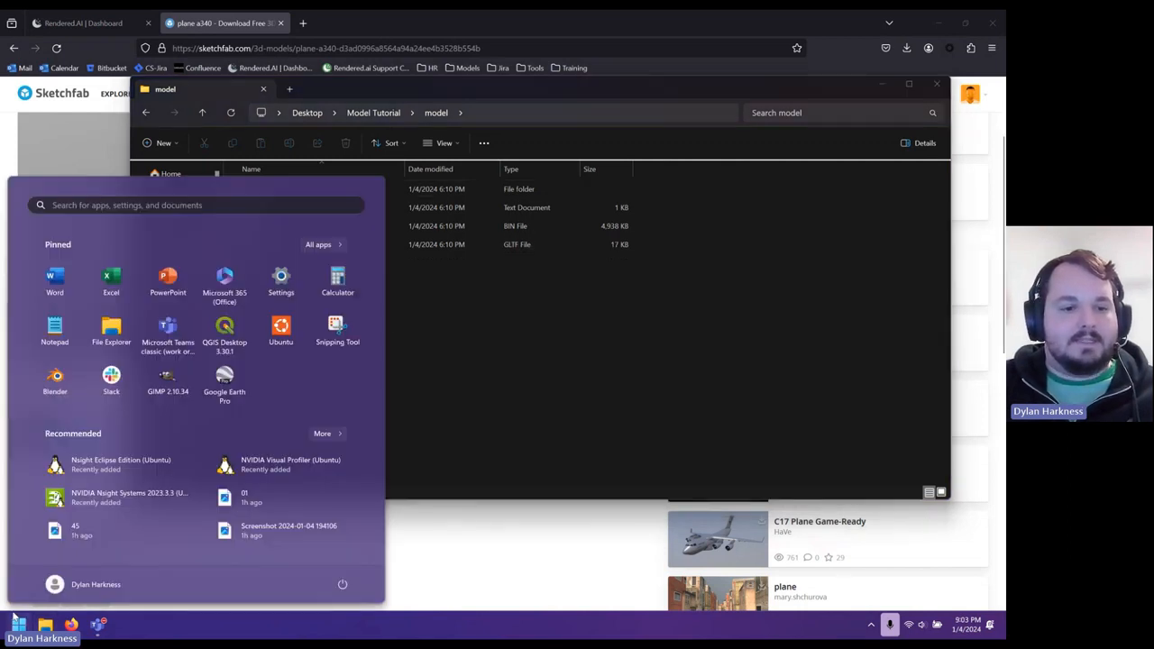
left_click(54, 385)
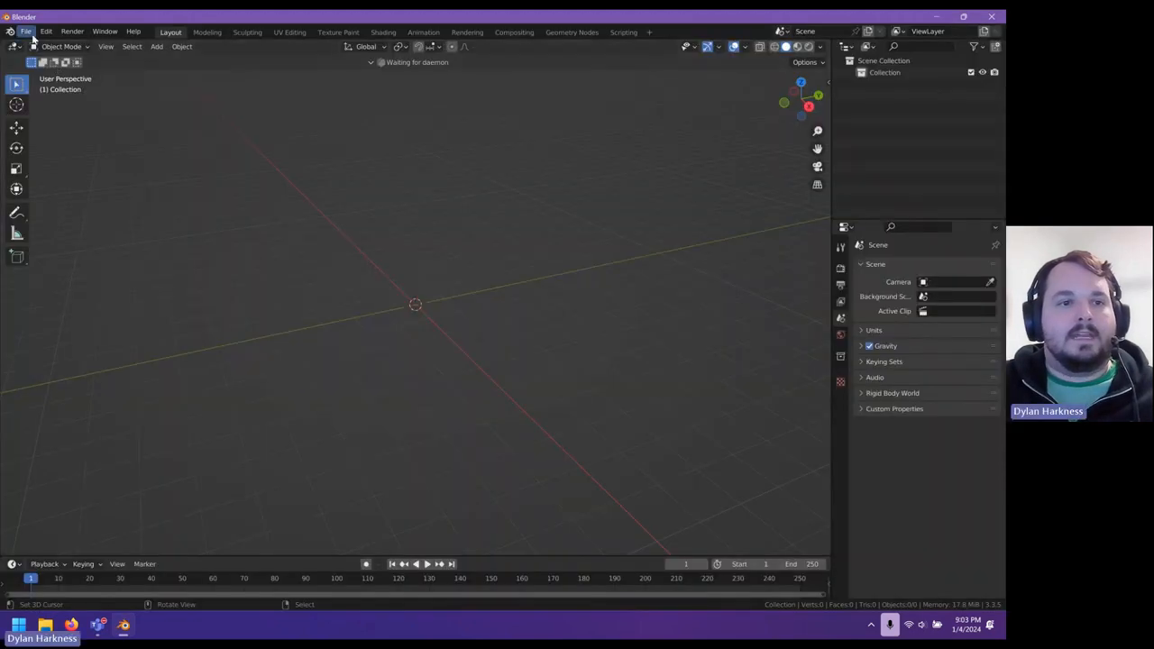
left_click(27, 32)
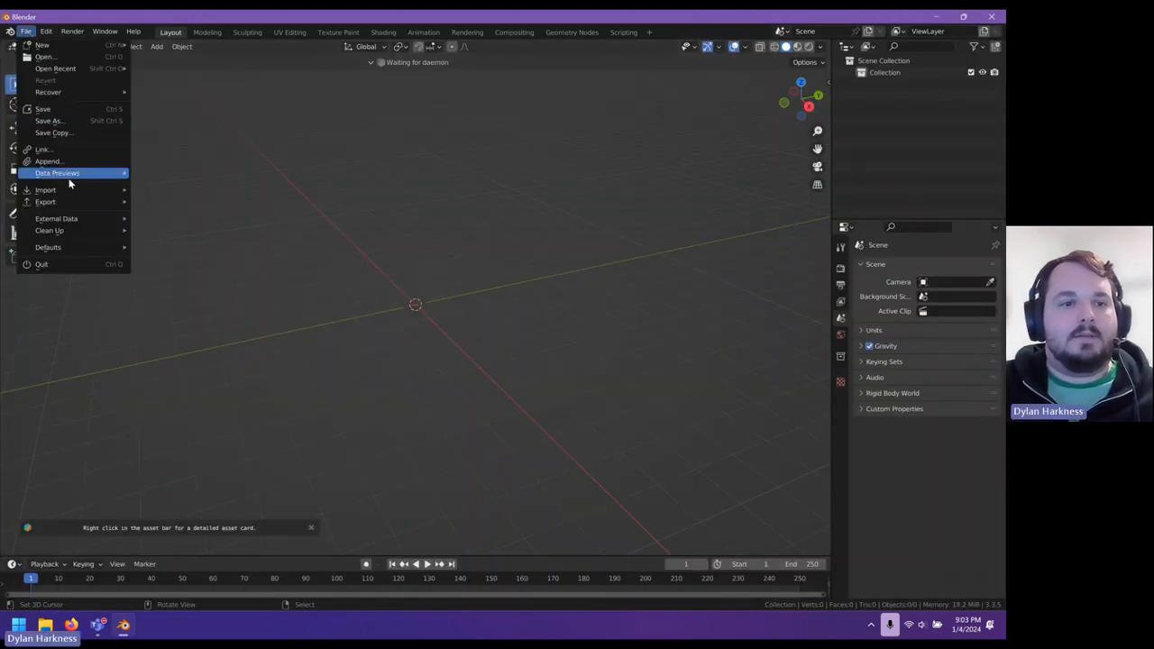
mouse_move(72, 192)
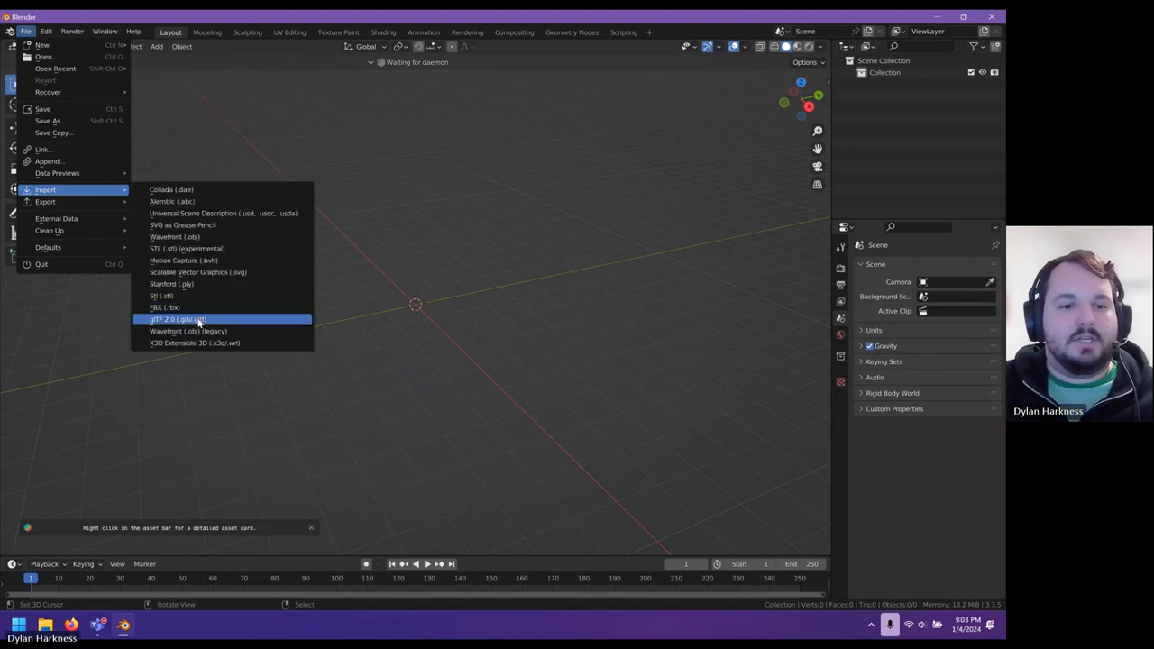
left_click(200, 322)
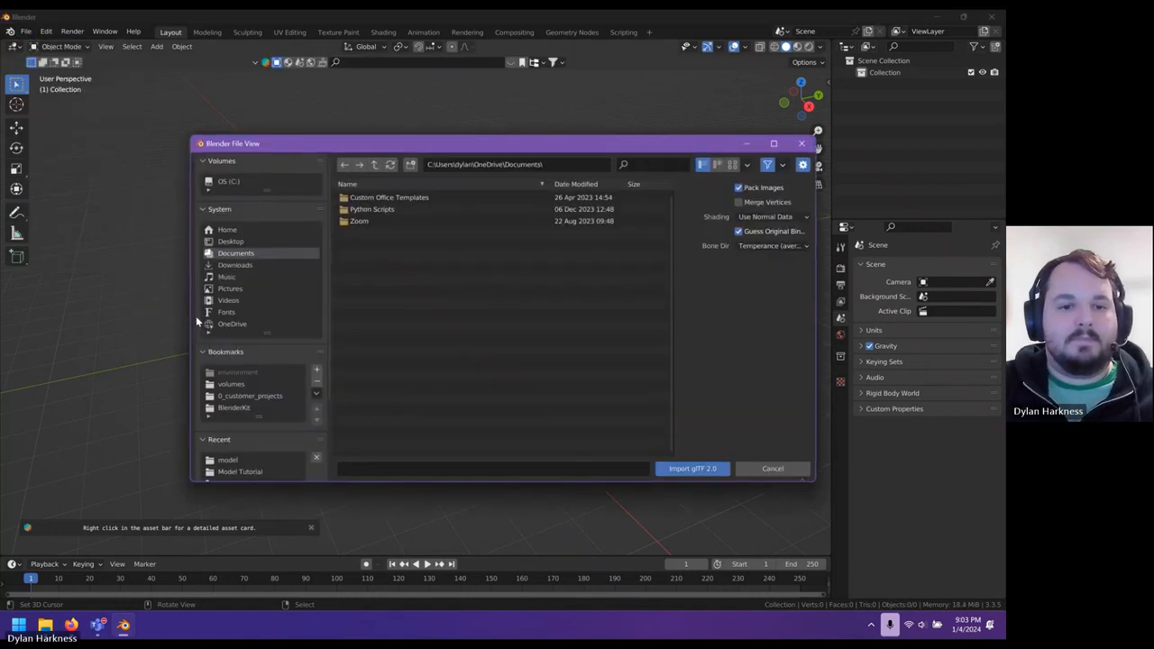
double_click(355, 210)
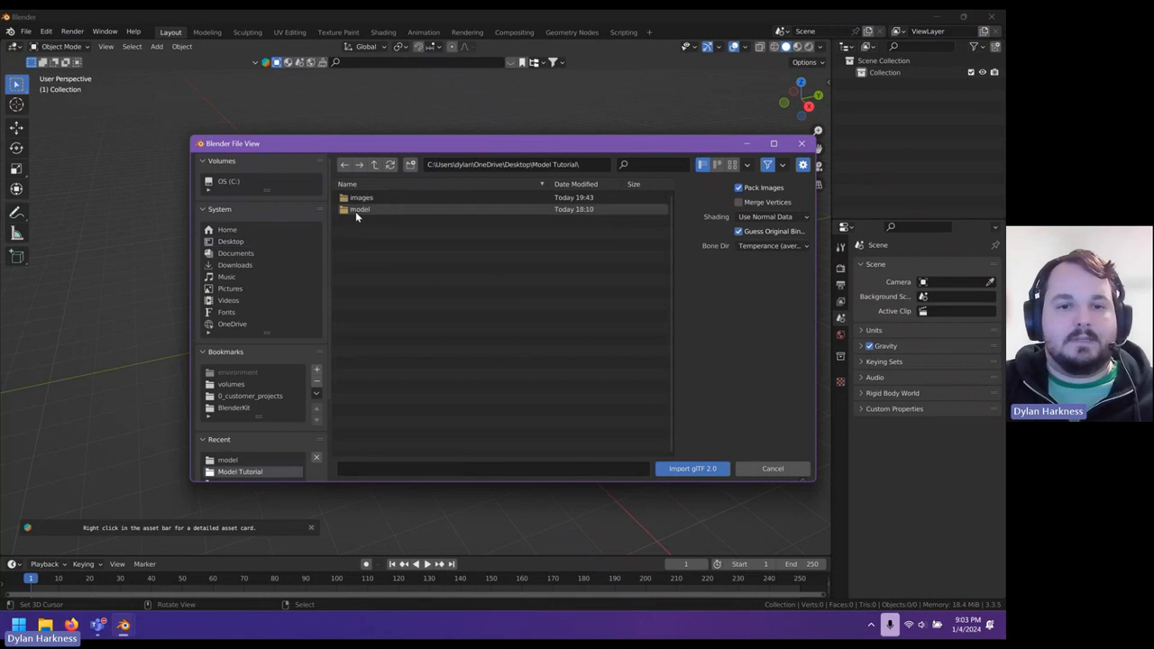
double_click(356, 212)
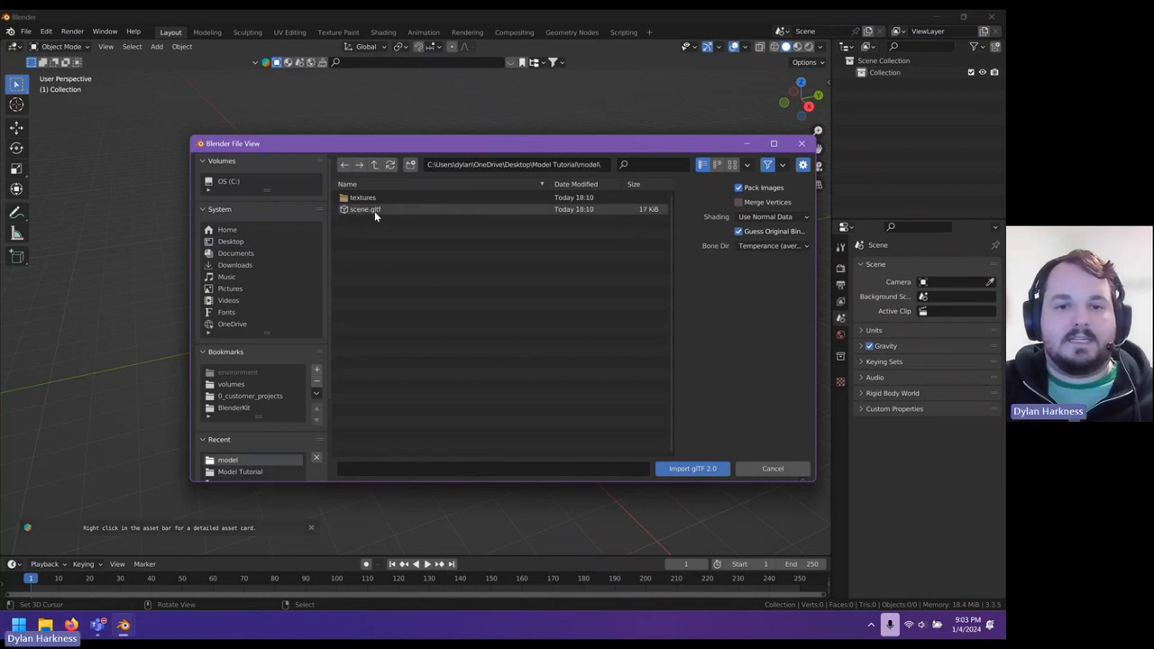
double_click(381, 211)
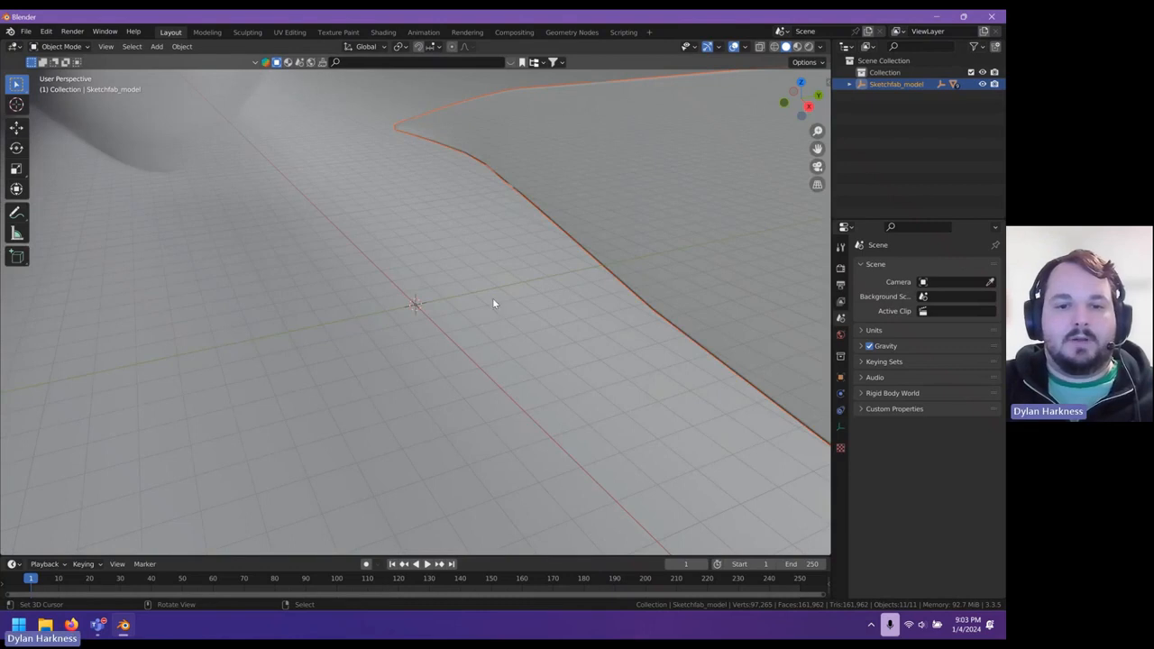
Show the viewport sidebar and set the imported aircraft's X, Y and Z scale to 0.025.
scroll(476, 269, "down", 10)
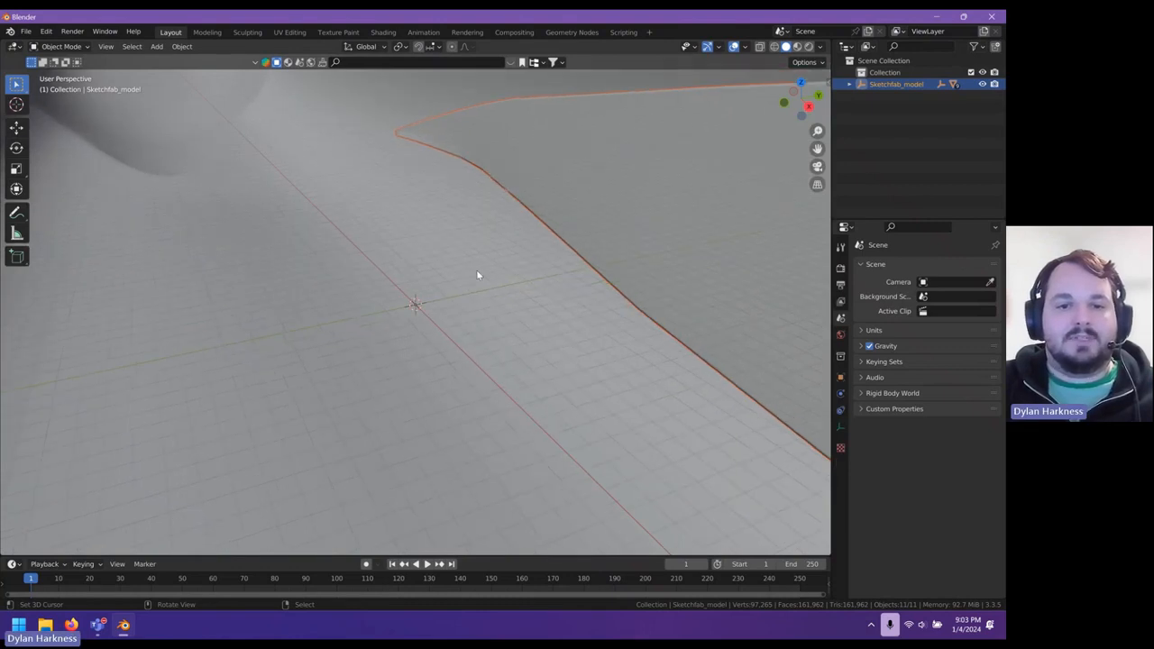
scroll(478, 275, "down", 5)
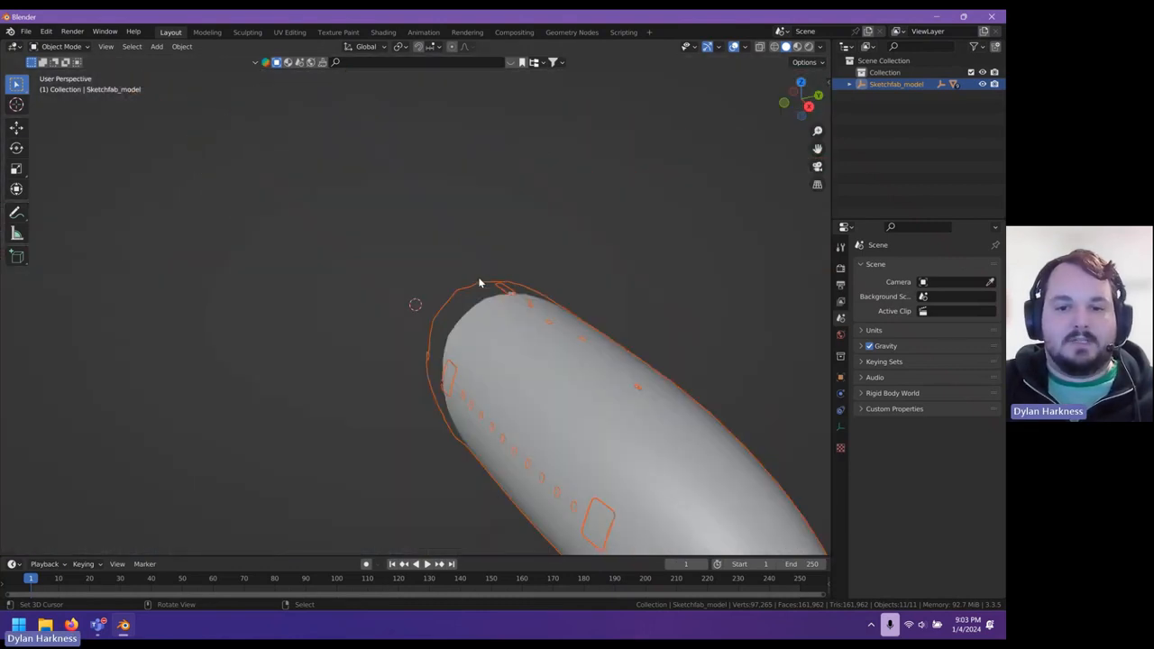
scroll(478, 279, "up", 10)
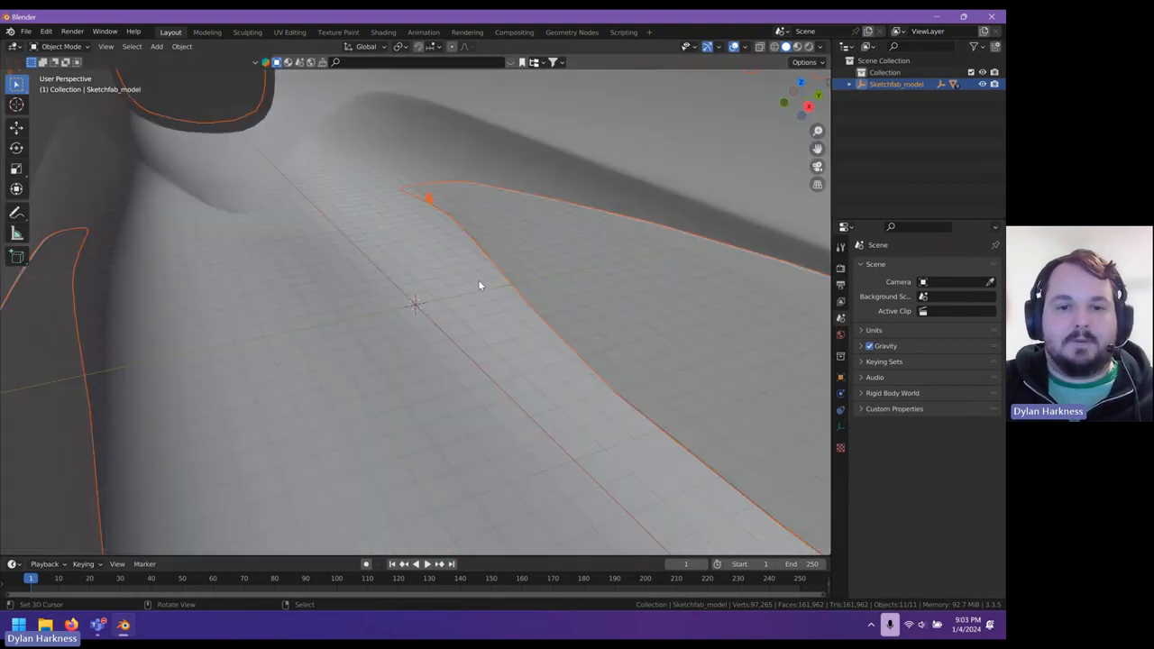
scroll(478, 279, "up", 3)
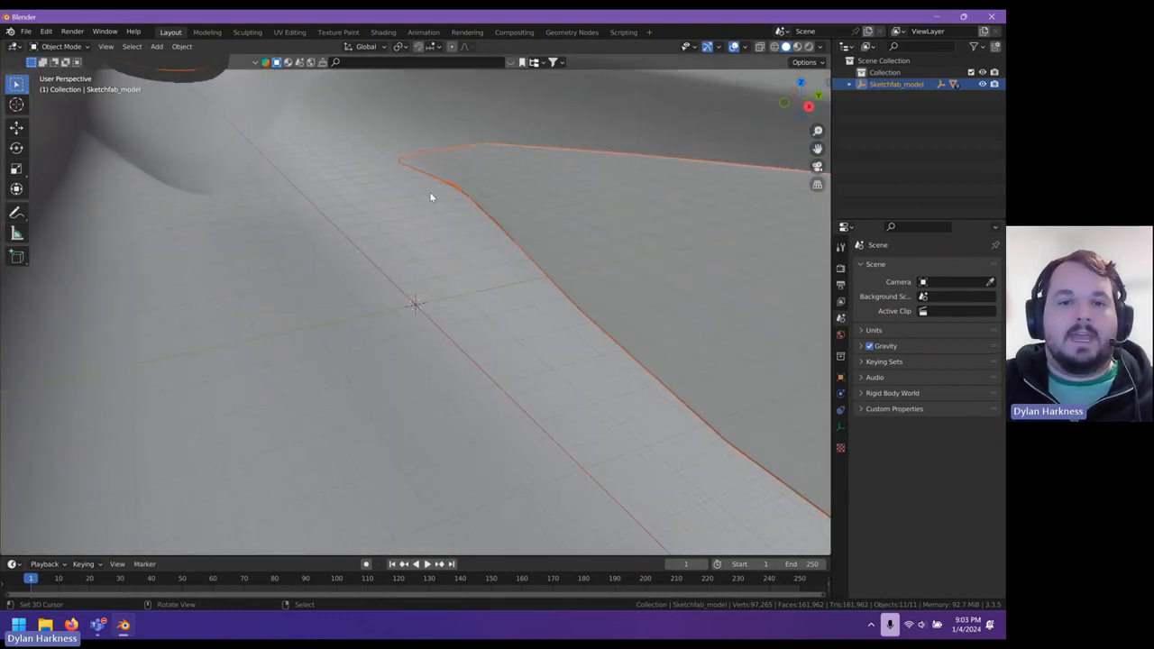
left_click(107, 46)
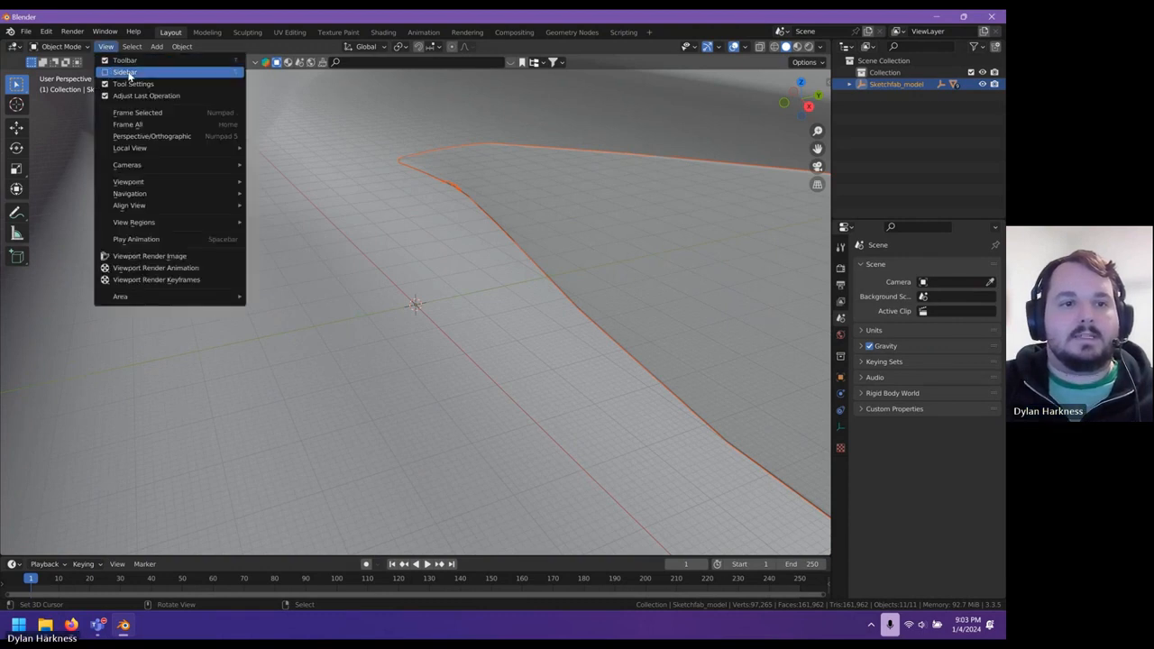
left_click(128, 73)
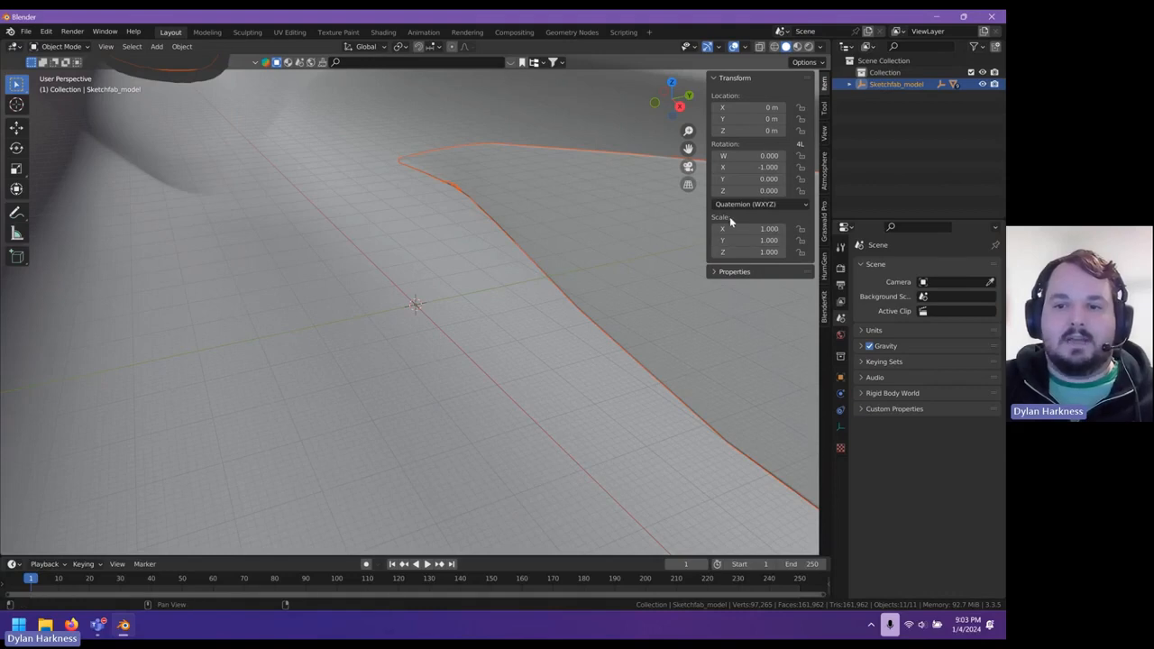
left_click(750, 230)
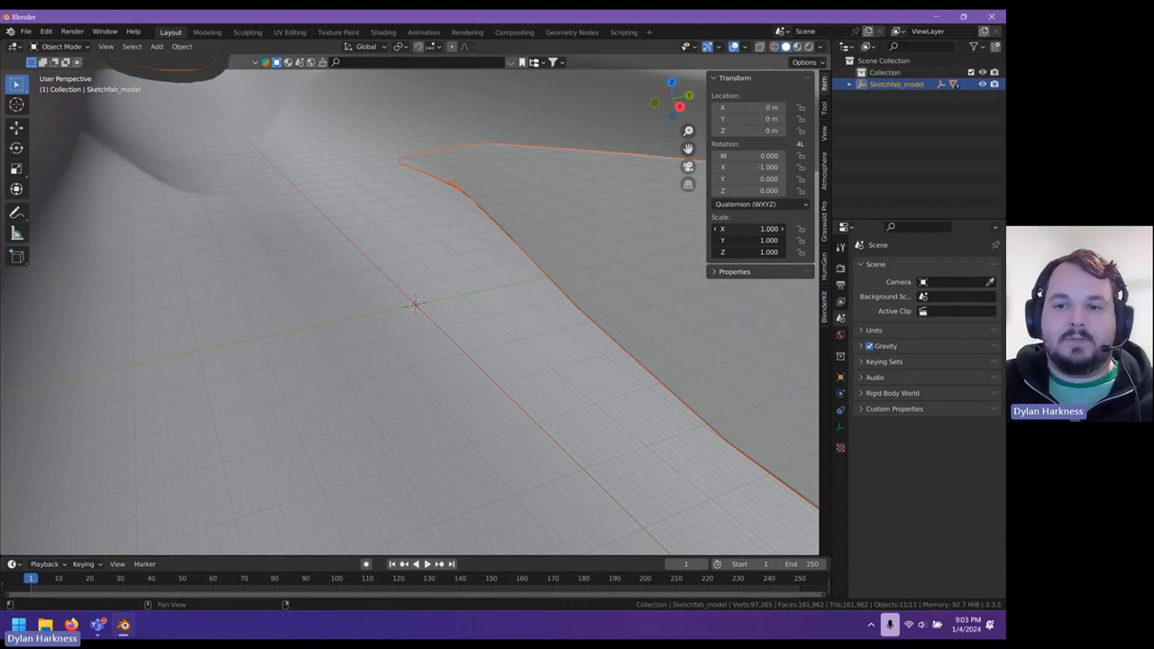
left_click_drag(752, 229, 752, 252)
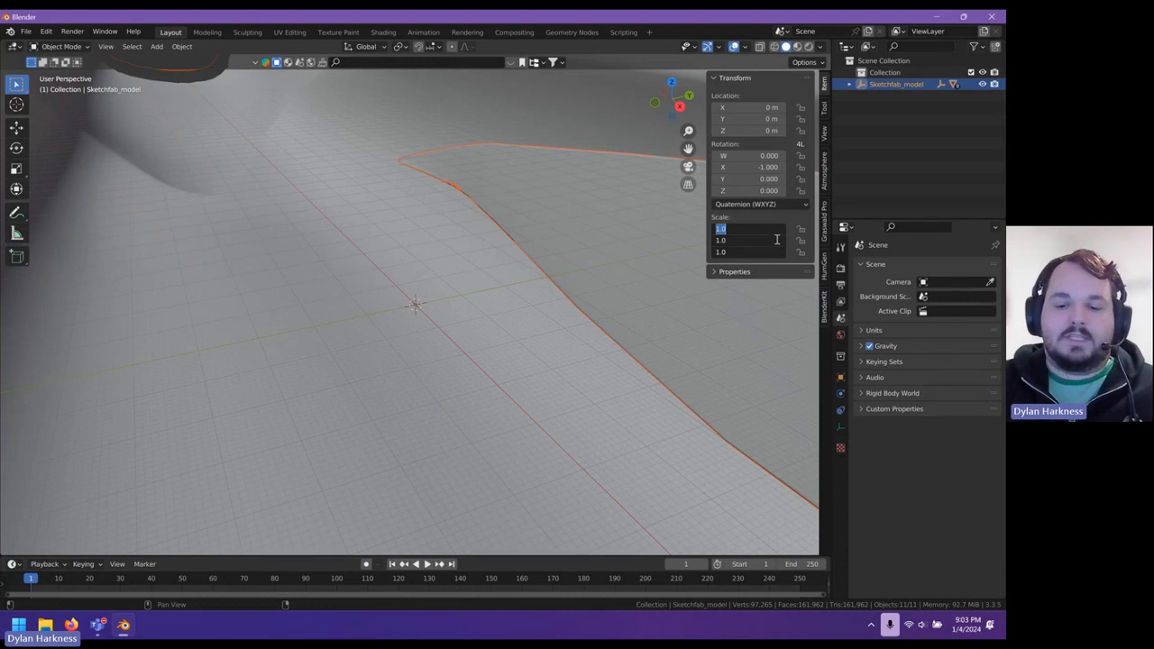
type("0.025")
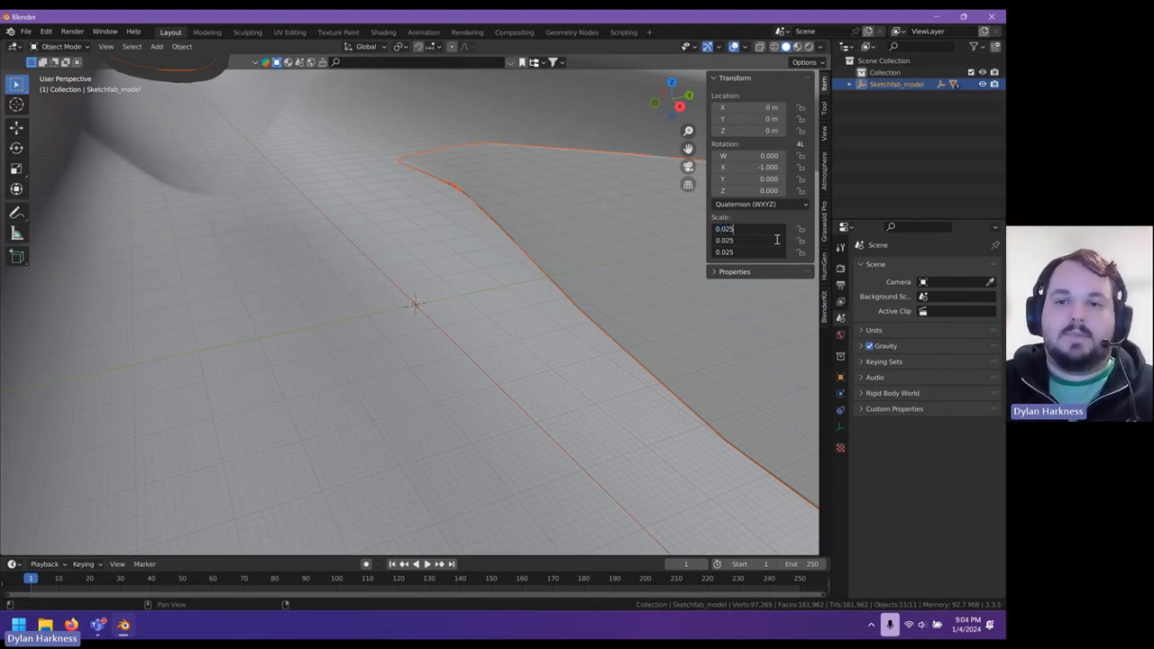
key("Return")
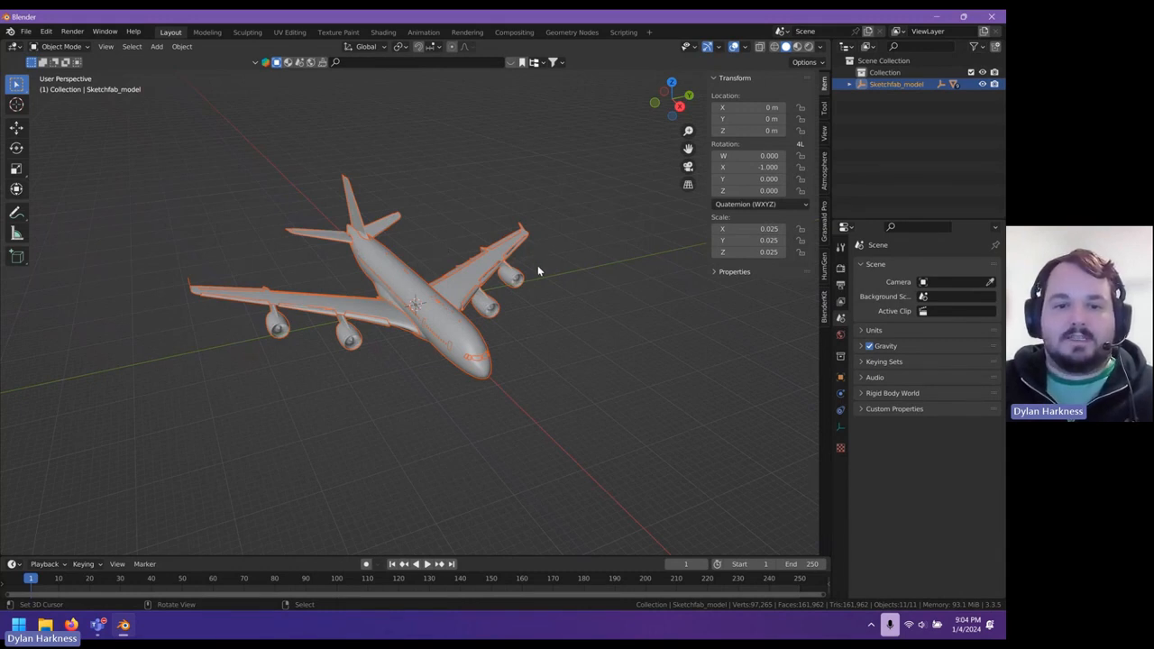
Switch the viewport to Material Preview shading and inspect the textured aircraft from several angles.
left_click(799, 52)
mouse_move(541, 393)
middle_mouse_down()
mouse_move(597, 384)
mouse_move(573, 380)
middle_mouse_up()
scroll(597, 384, "up", 3)
scroll(597, 384, "down", 3)
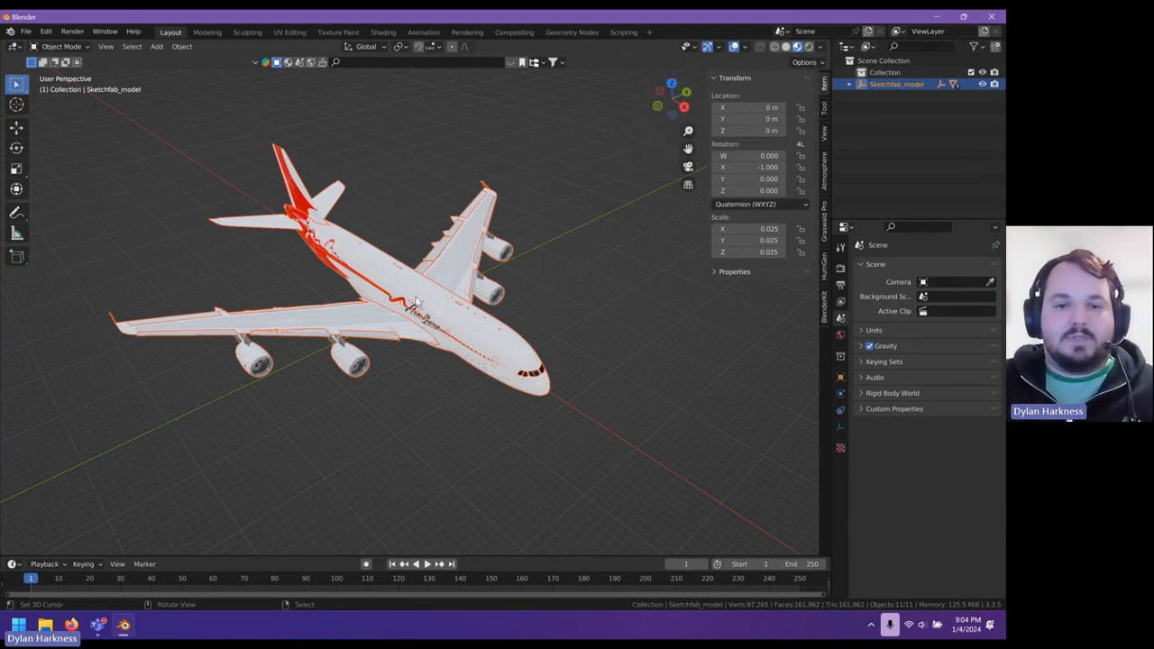
middle_click_drag(476, 238, 405, 348)
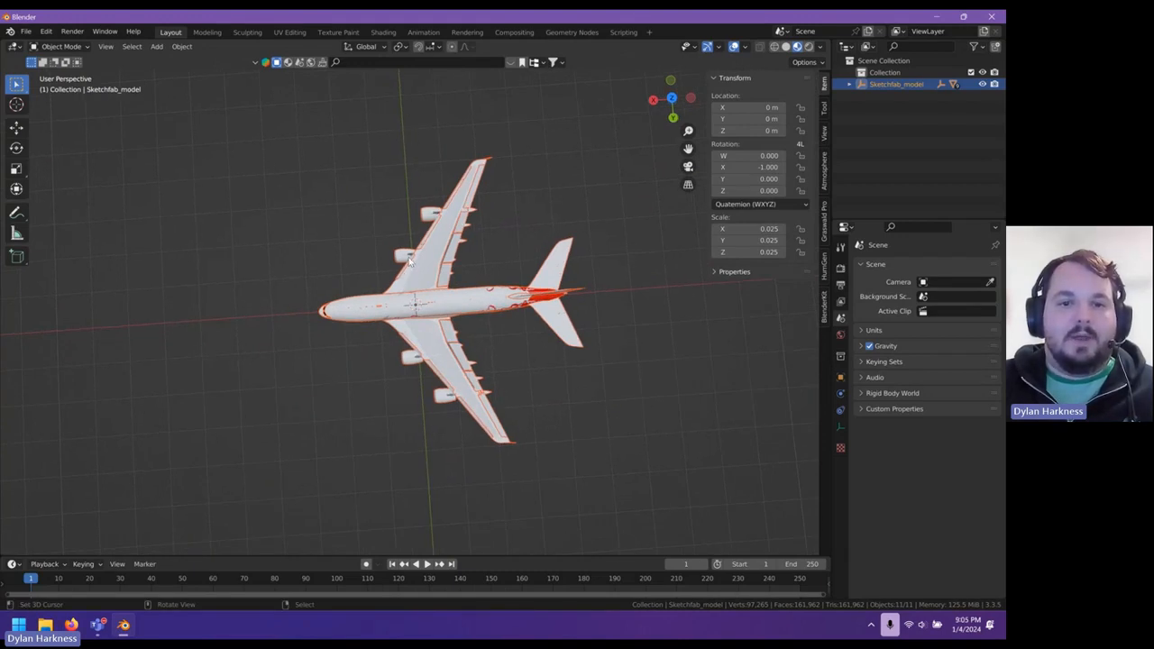
middle_click_drag(379, 352, 574, 304)
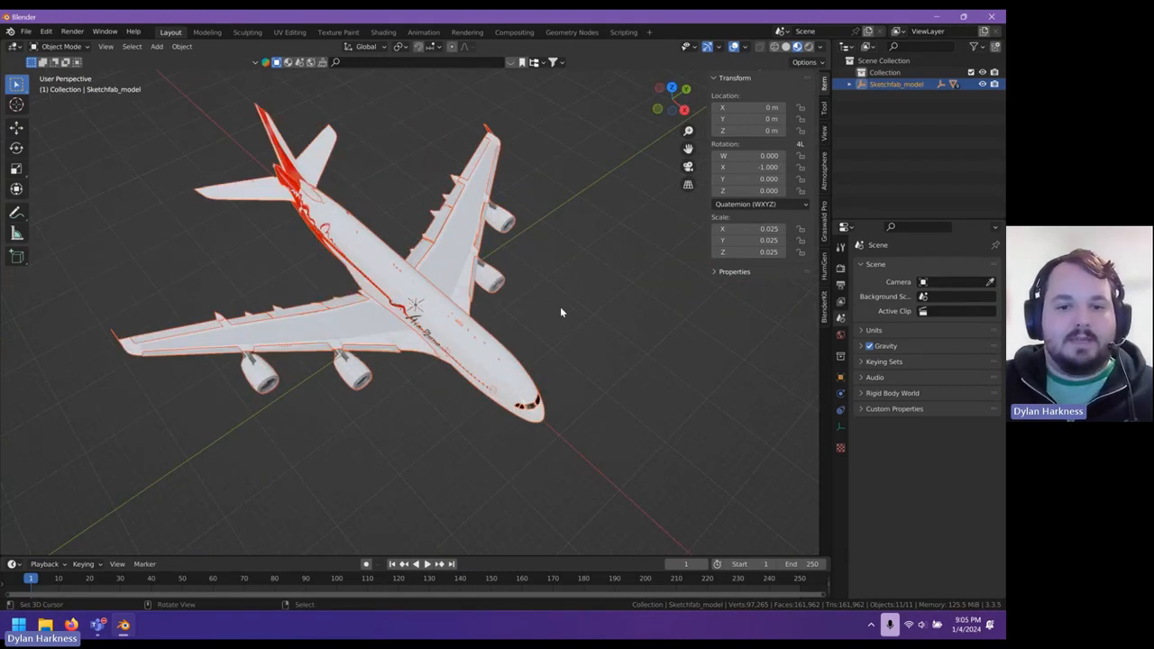
Rotate the aircraft -90° about the global Z axis so its nose points along negative Y.
left_click(15, 149)
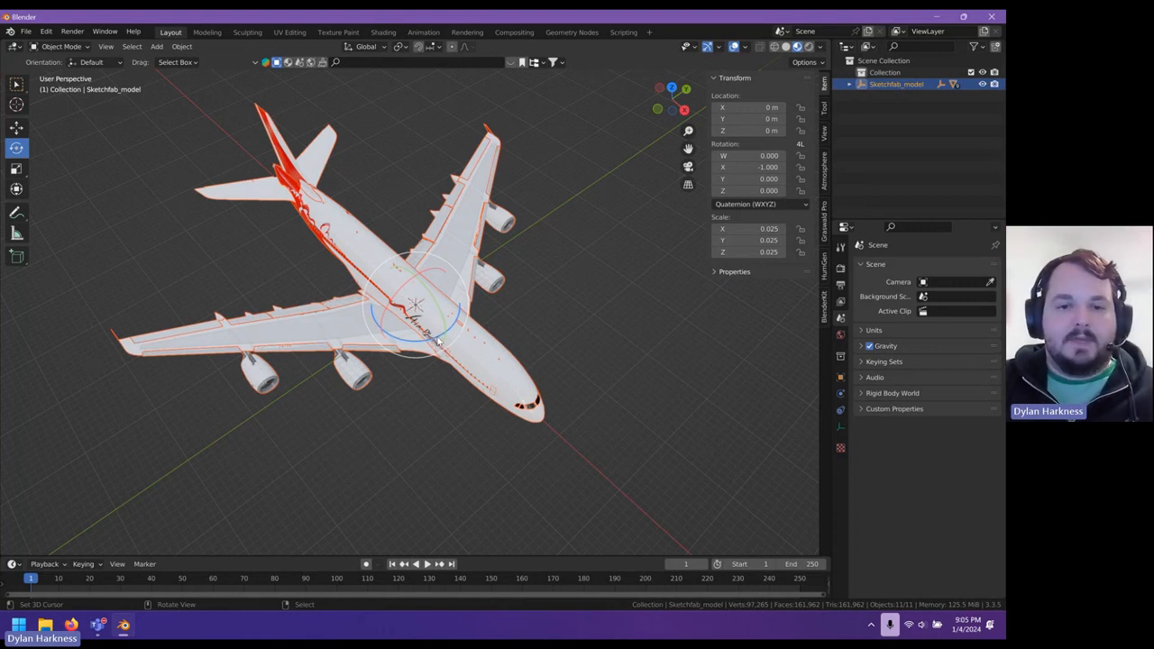
left_click_drag(438, 341, 378, 331)
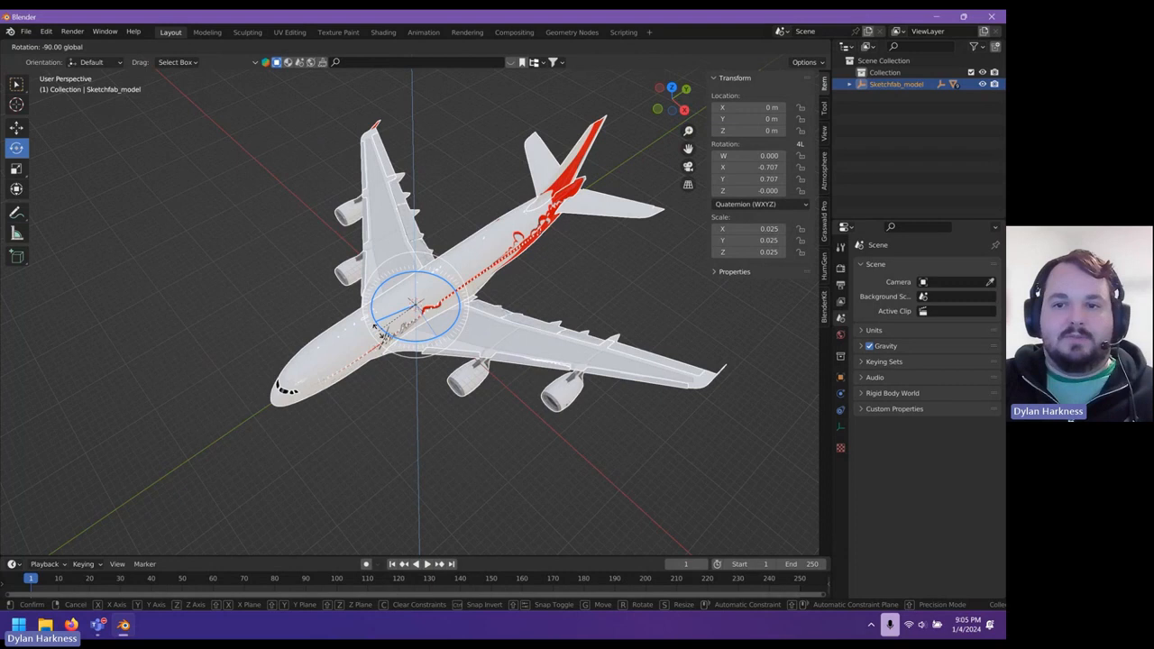
left_click_drag(381, 335, 379, 335)
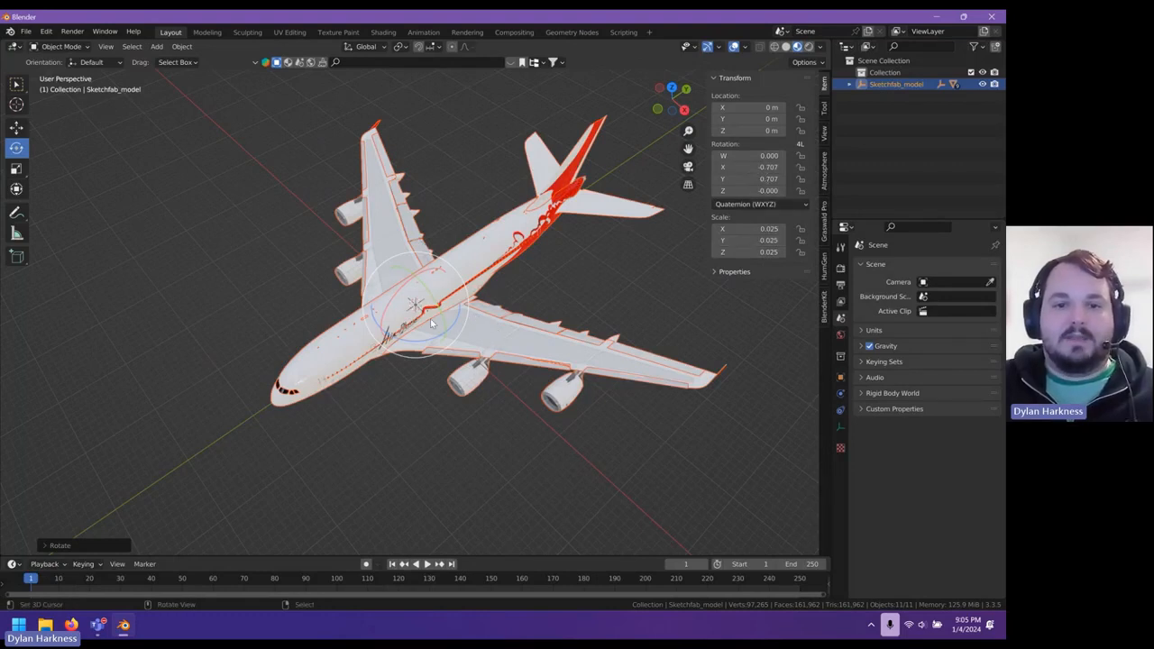
Apply all transforms to the scaled and rotated aircraft.
left_click(184, 48)
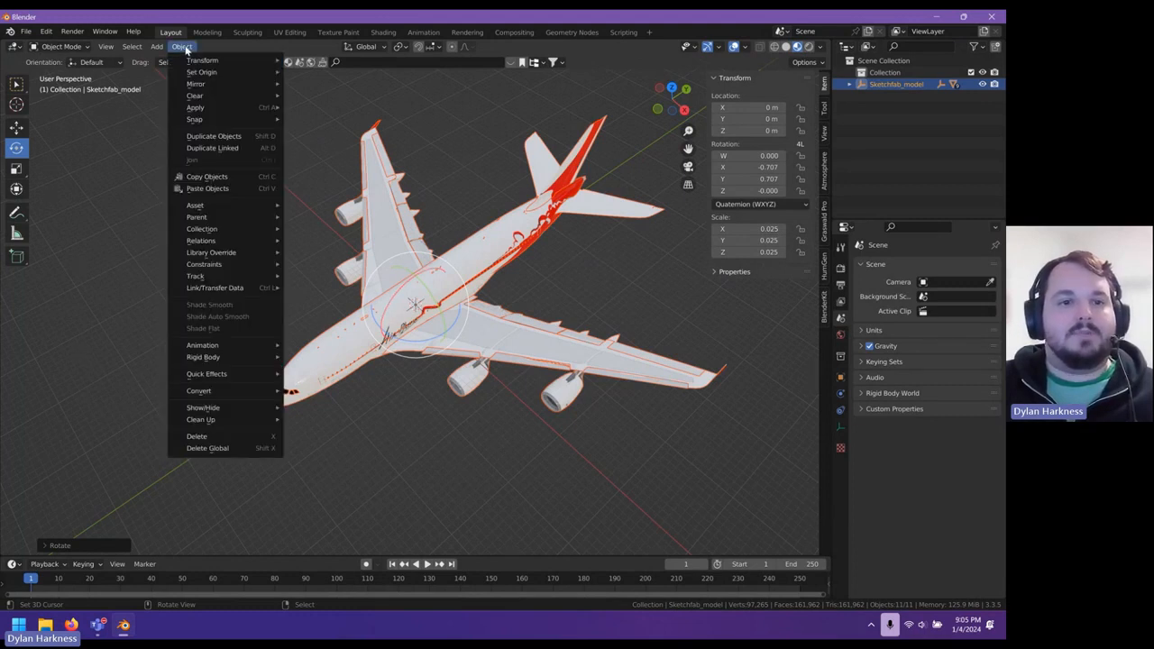
mouse_move(205, 108)
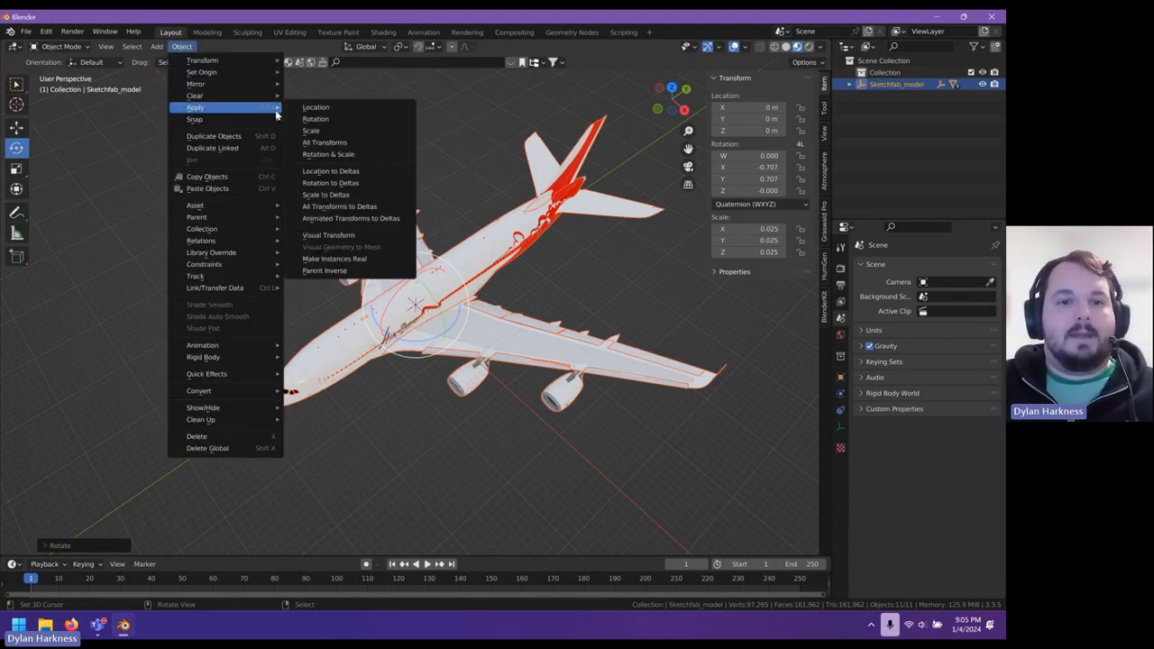
left_click(325, 142)
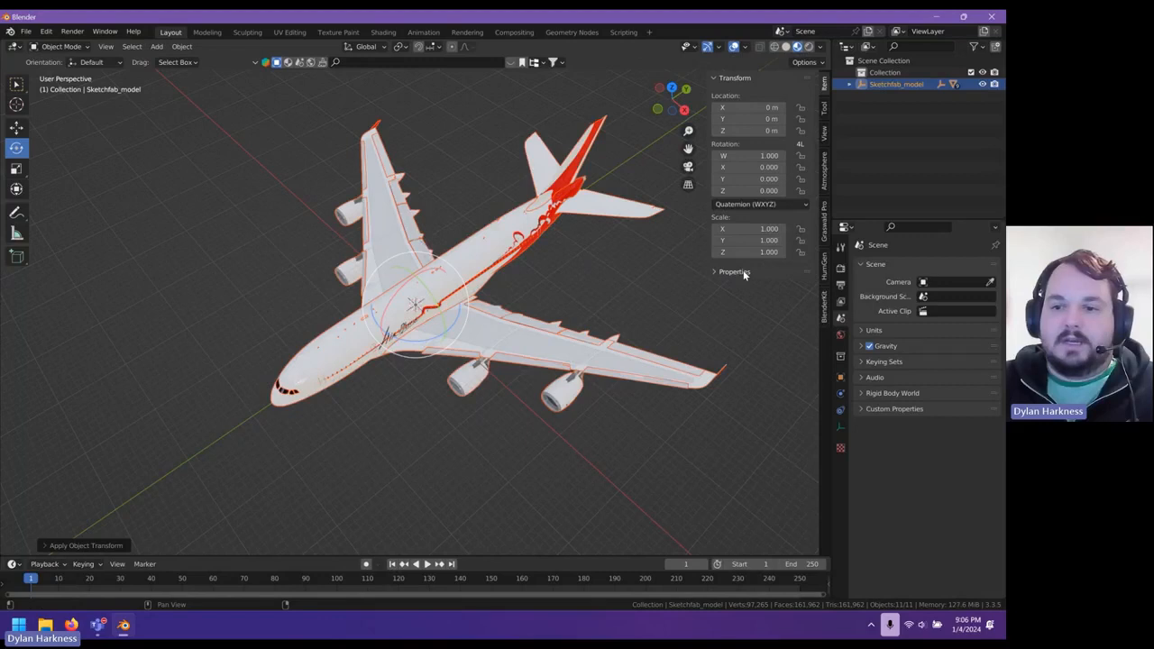
Set the rotation mode of Sketchfab_model to XYZ Euler and select only that parent object.
left_click(842, 380)
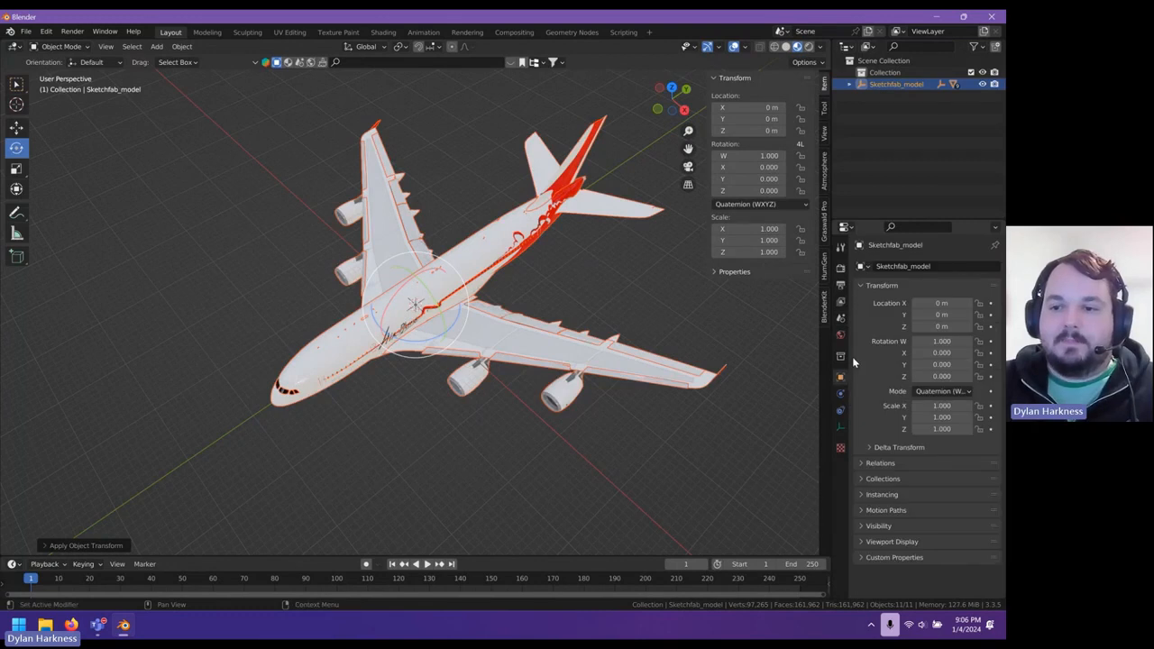
left_click(929, 393)
left_click(897, 417)
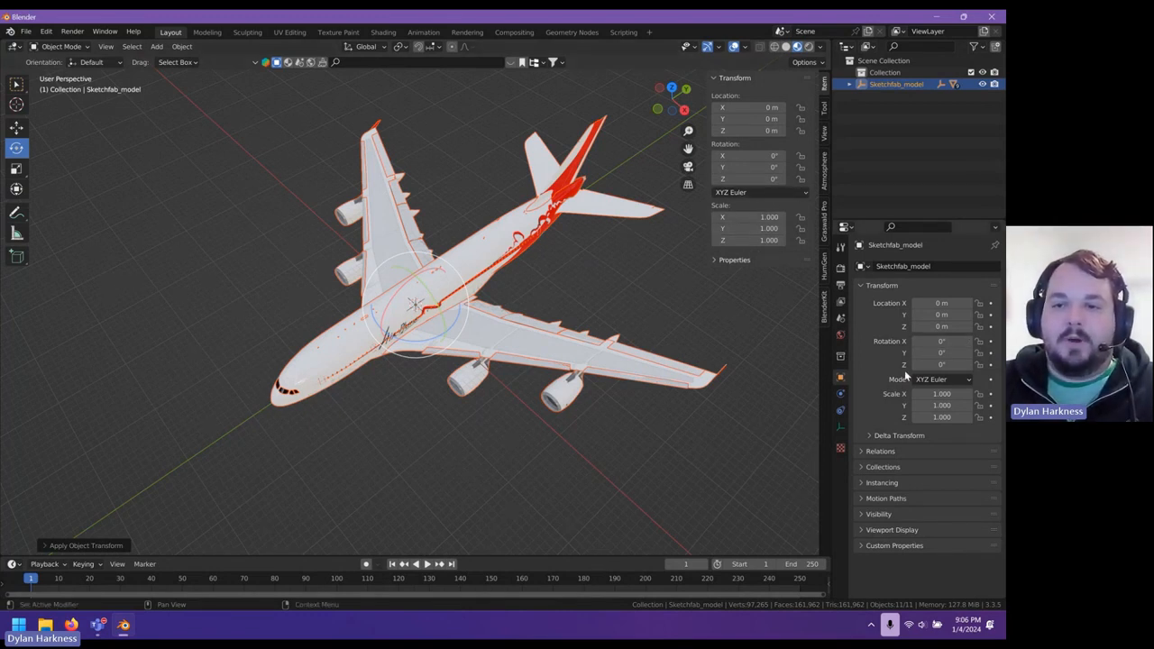
left_click(558, 282)
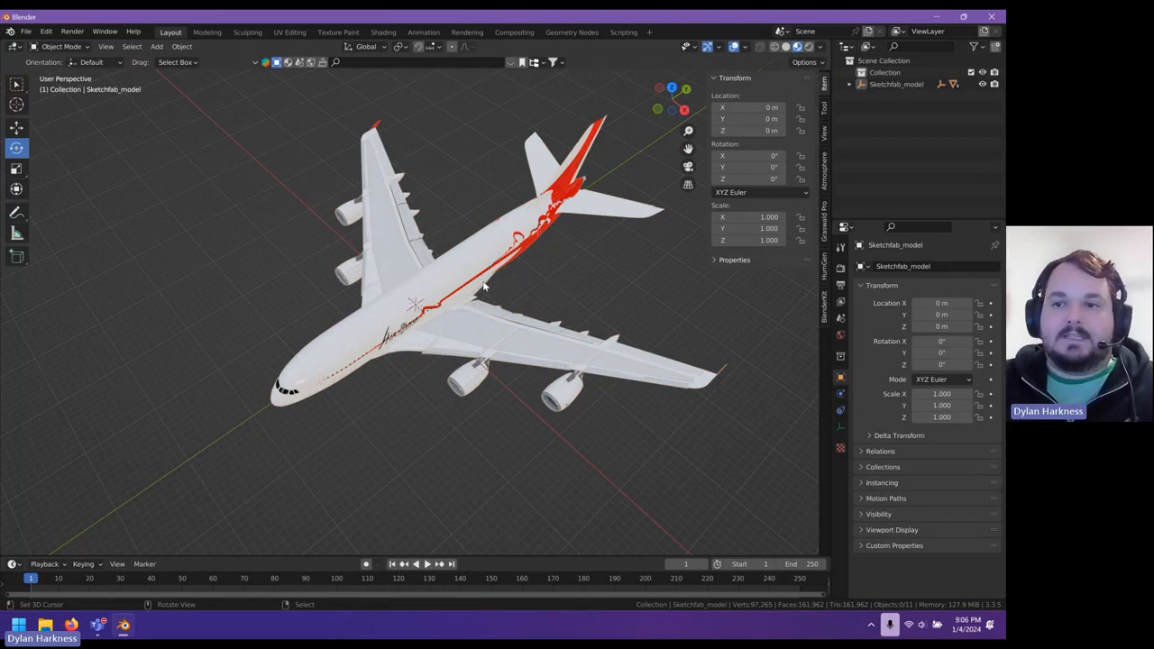
left_click(897, 84)
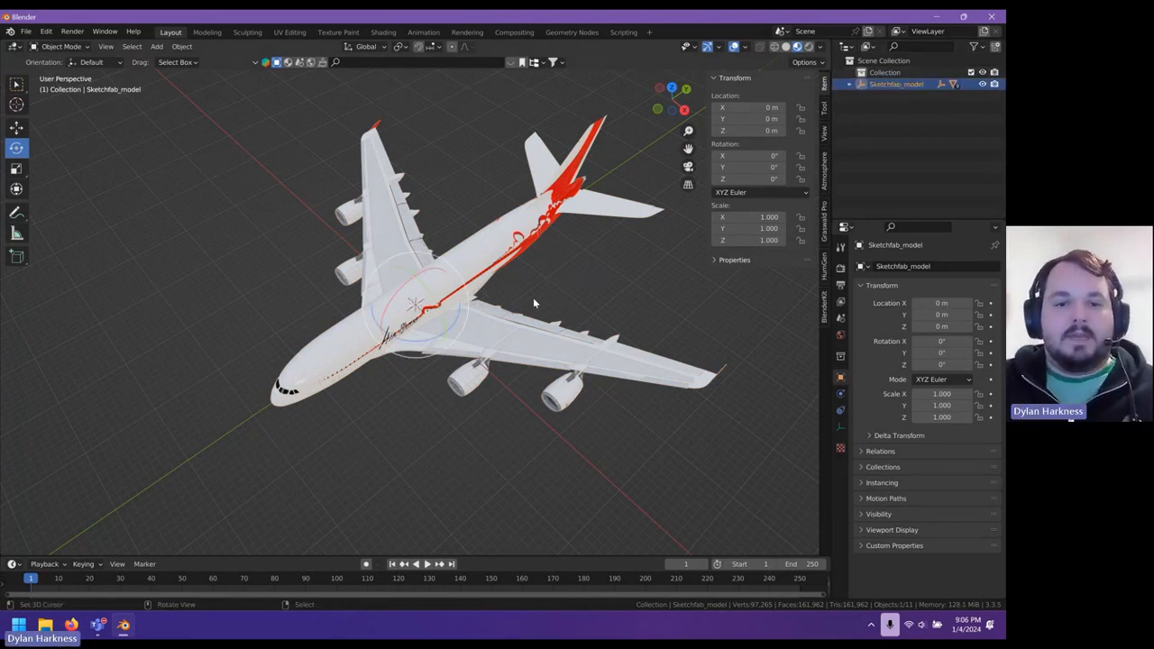
Select every object of the aircraft, move the whole hierarchy into Collection, and clear the selection.
key("a")
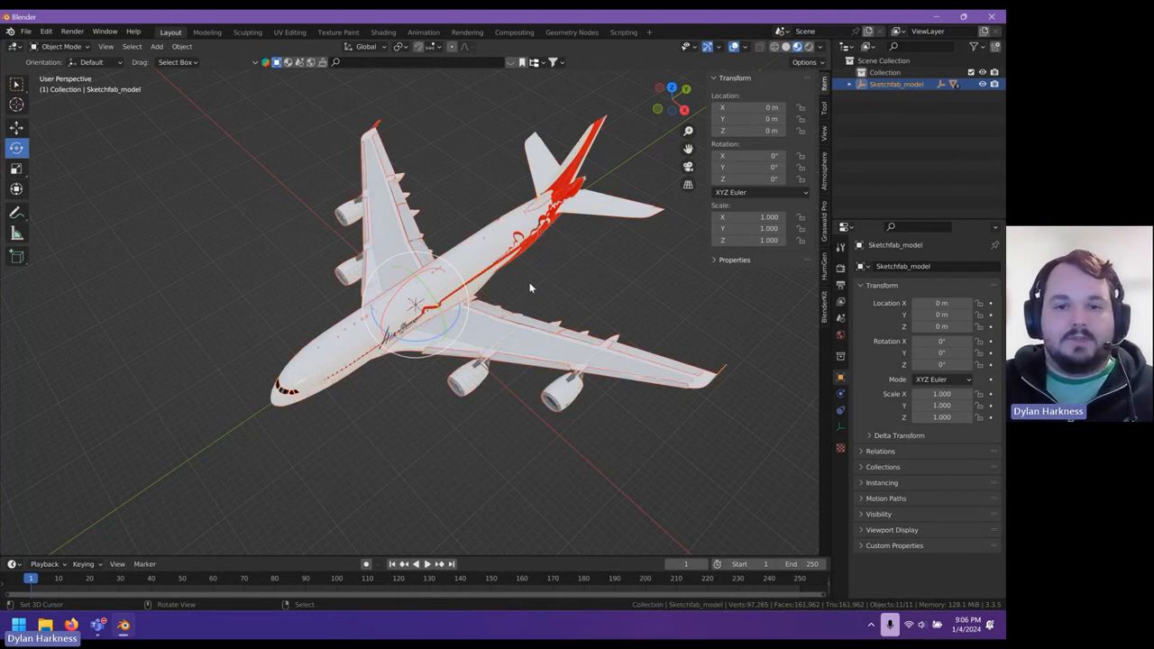
left_click(132, 46)
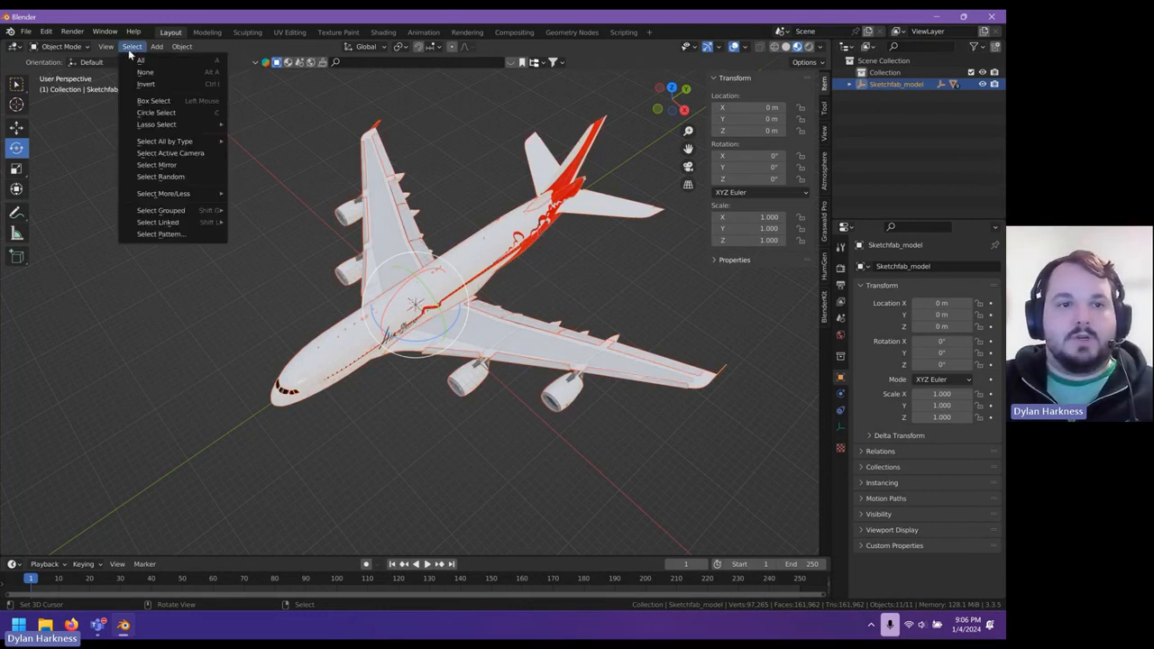
left_click(143, 62)
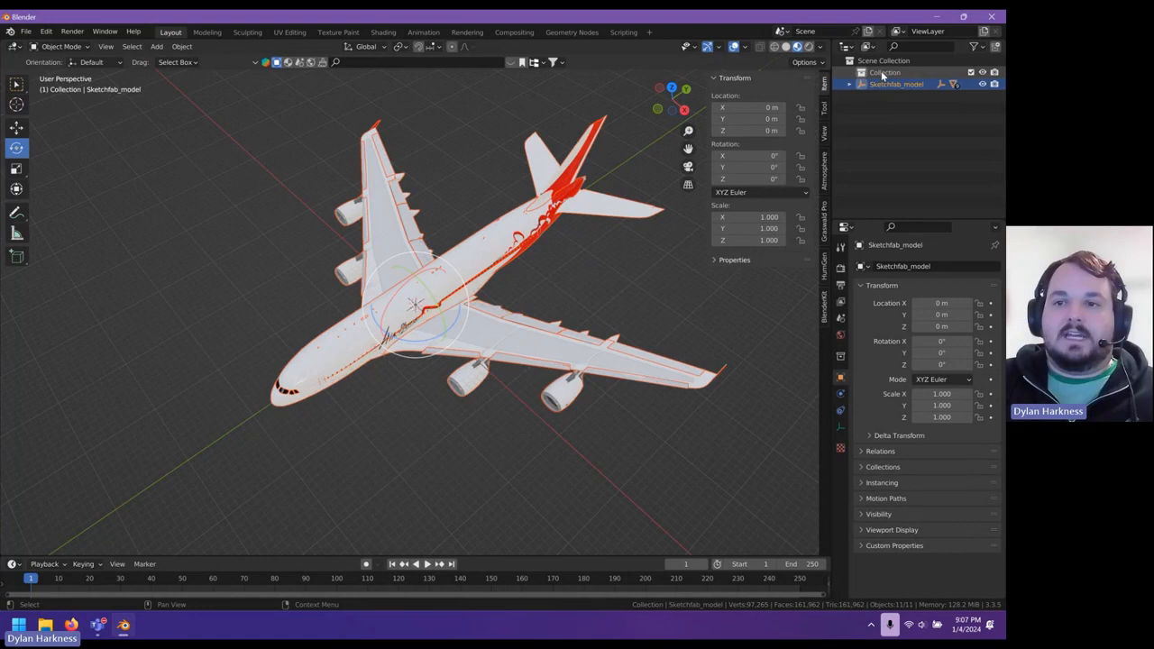
left_click_drag(871, 85, 883, 72)
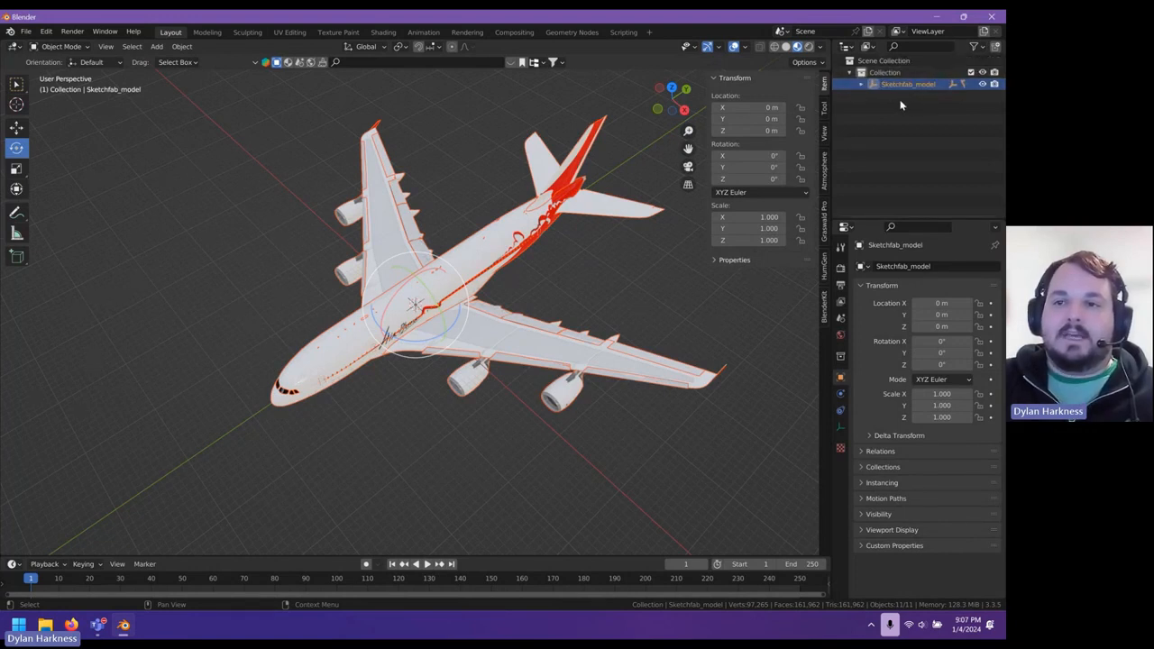
left_click(894, 92)
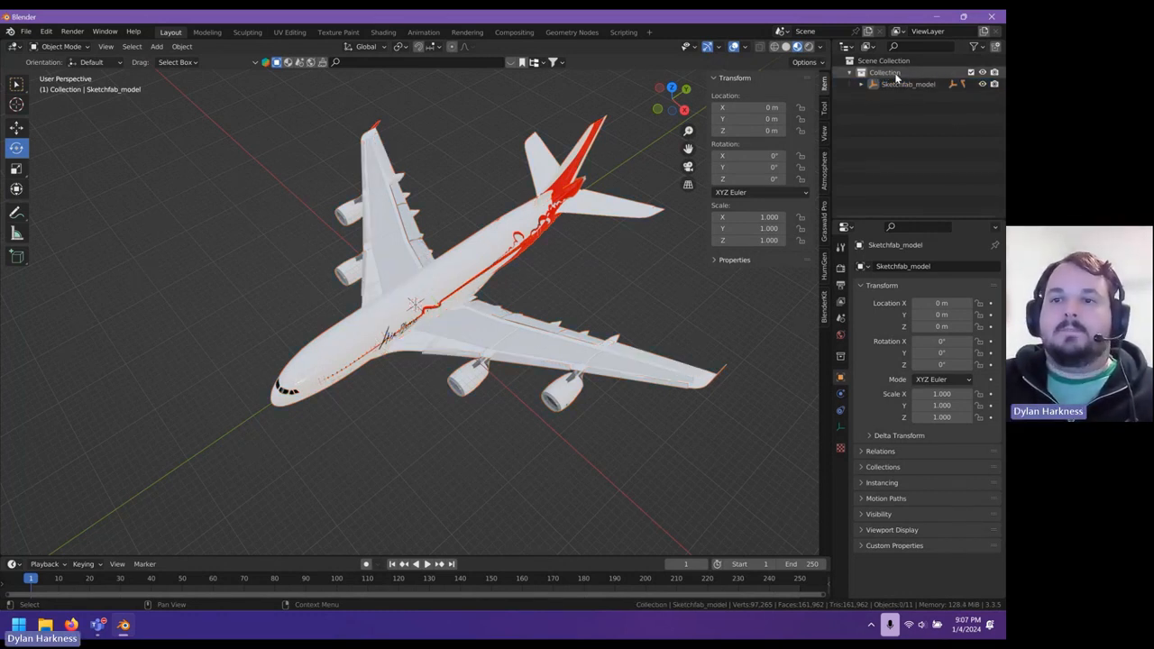
Rename both Collection and its Sketchfab_model parent object to A340.
double_click(885, 72)
type("A340")
key("Return")
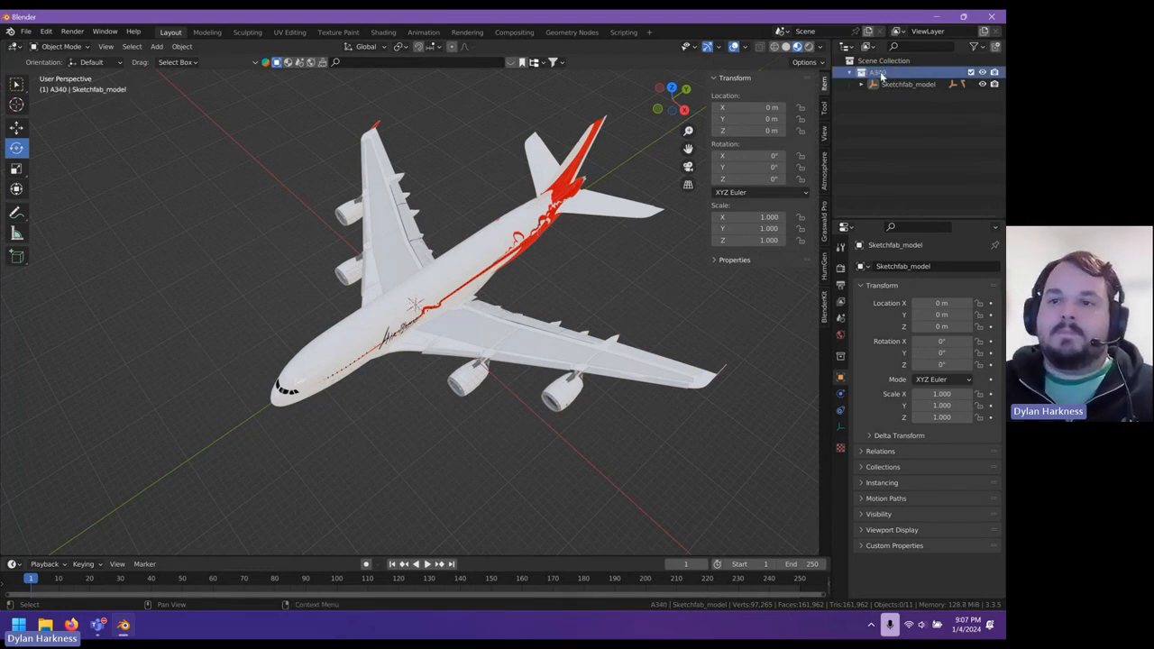
double_click(909, 84)
type("A3")
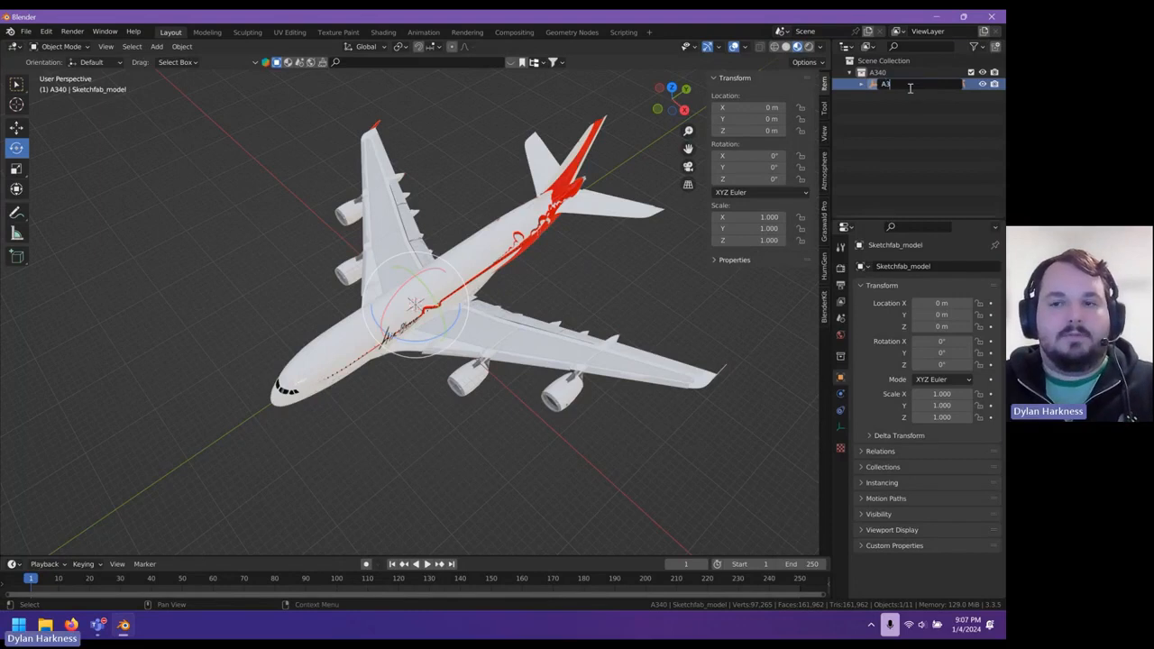
type("40")
key("Return")
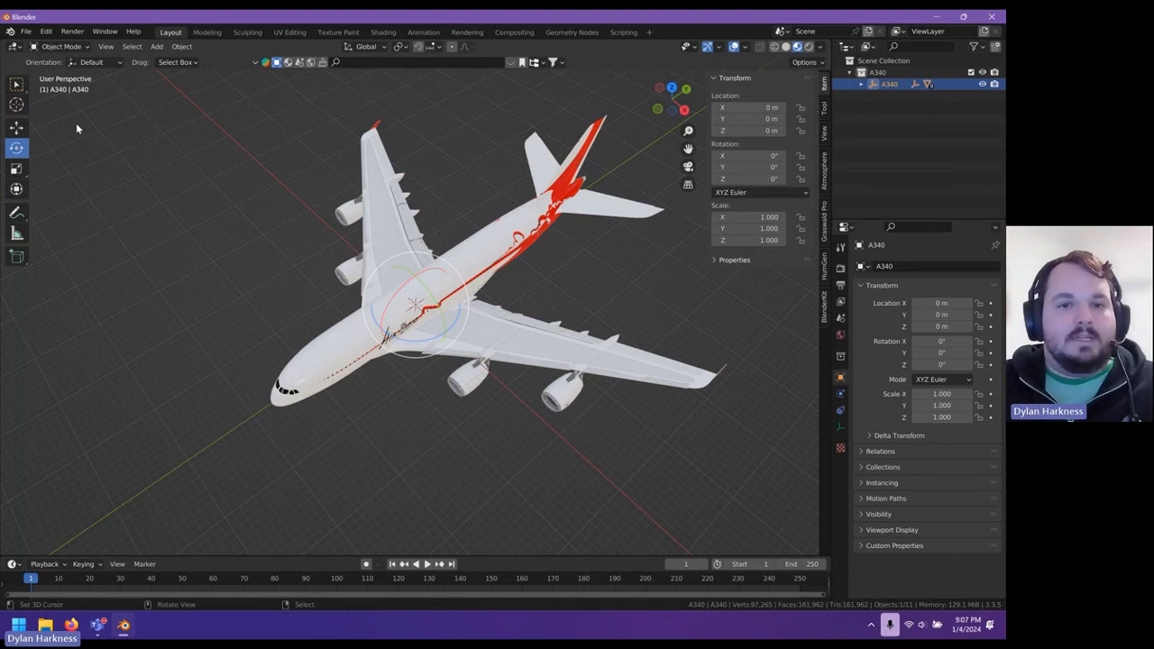
Enable automatic packing of resources so the external textures are stored in the blend file.
left_click(27, 32)
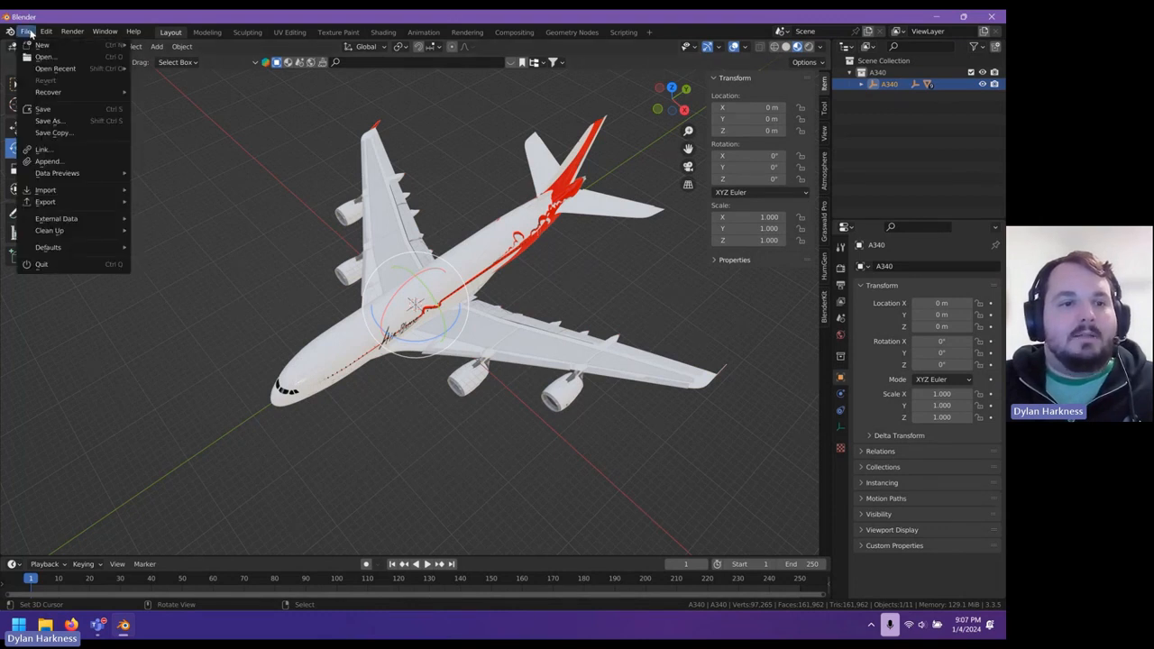
mouse_move(42, 218)
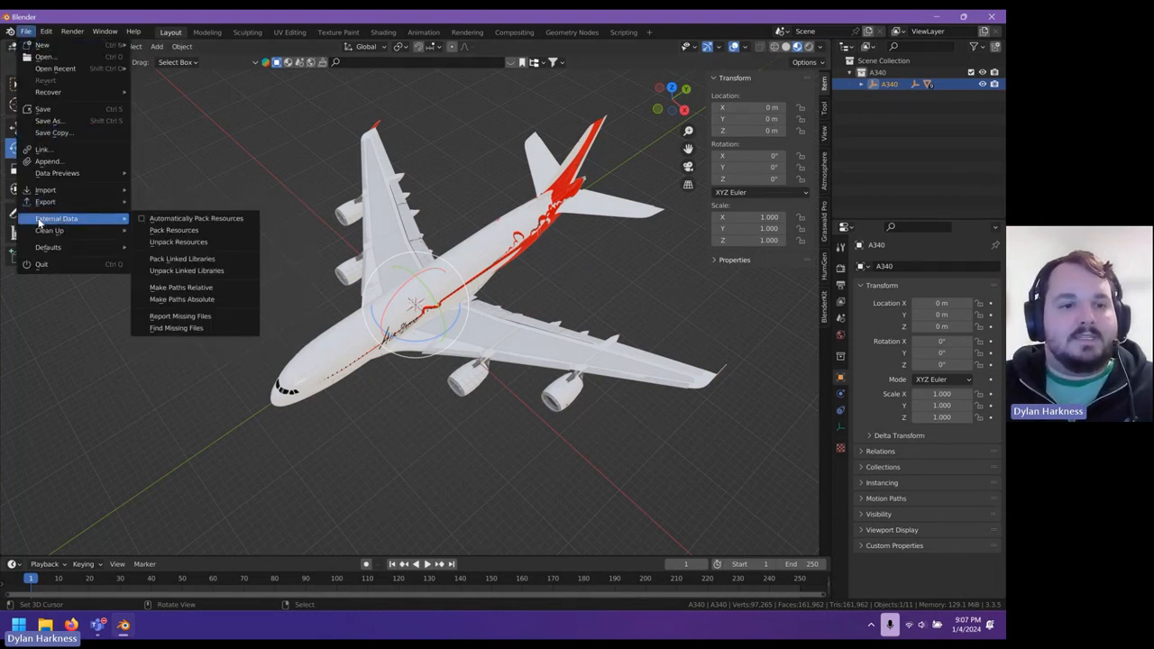
left_click(213, 221)
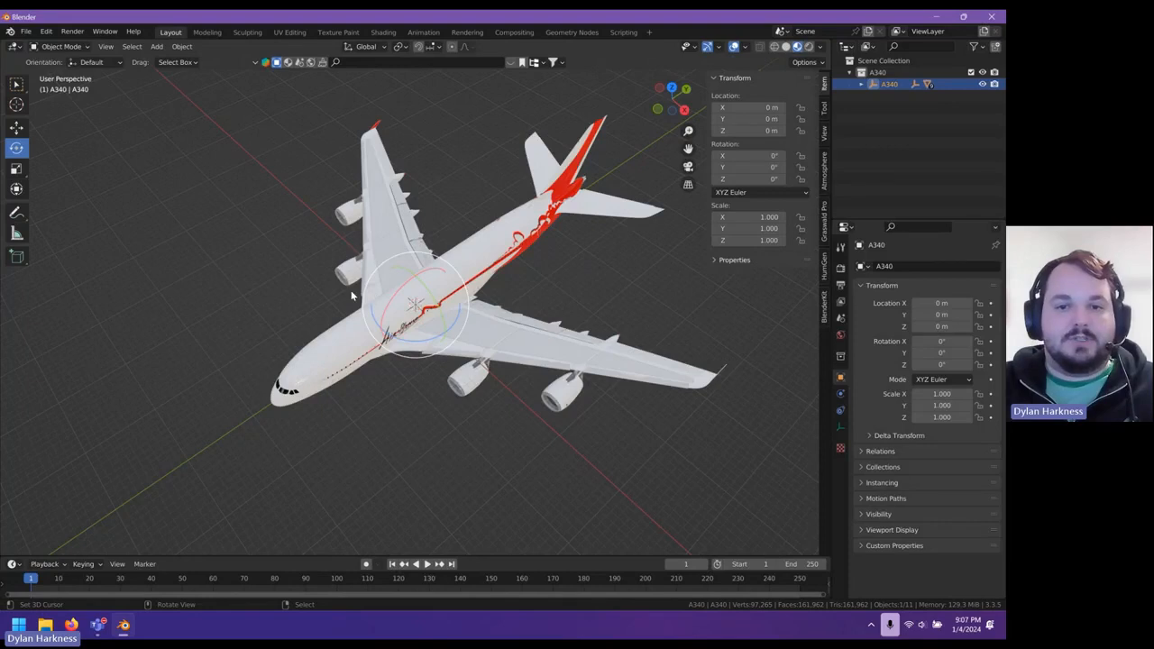
Save the scene as A340.blend in the Model Tutorial folder, overwriting the existing file of that name.
left_click(26, 31)
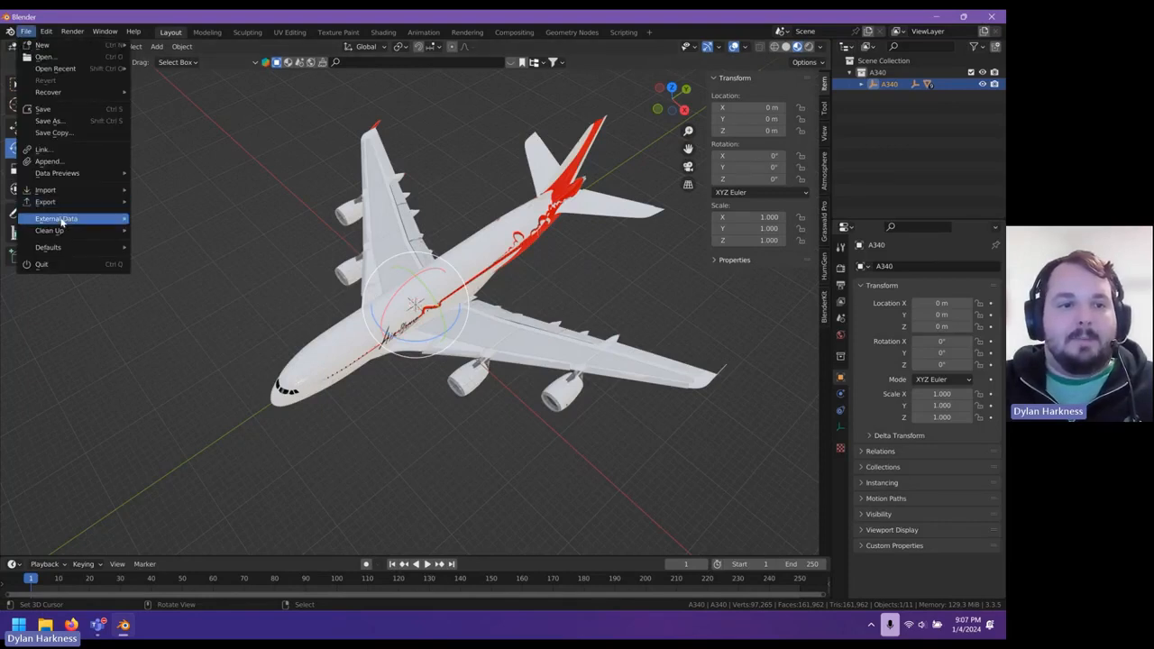
mouse_move(61, 221)
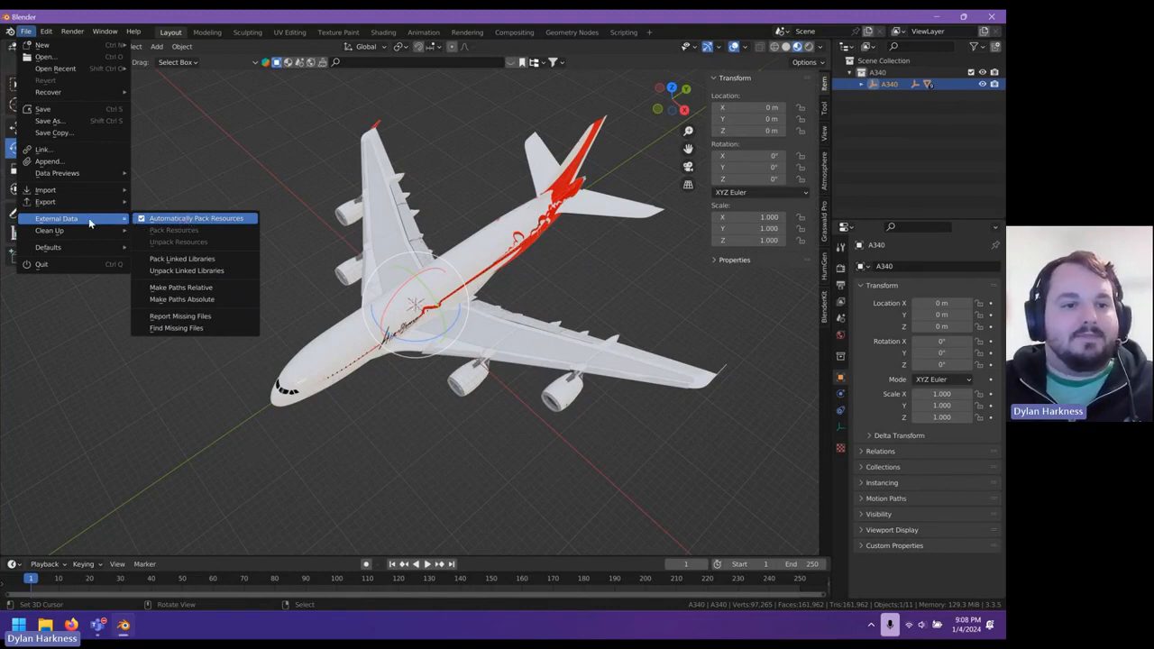
left_click(50, 121)
left_click(369, 221)
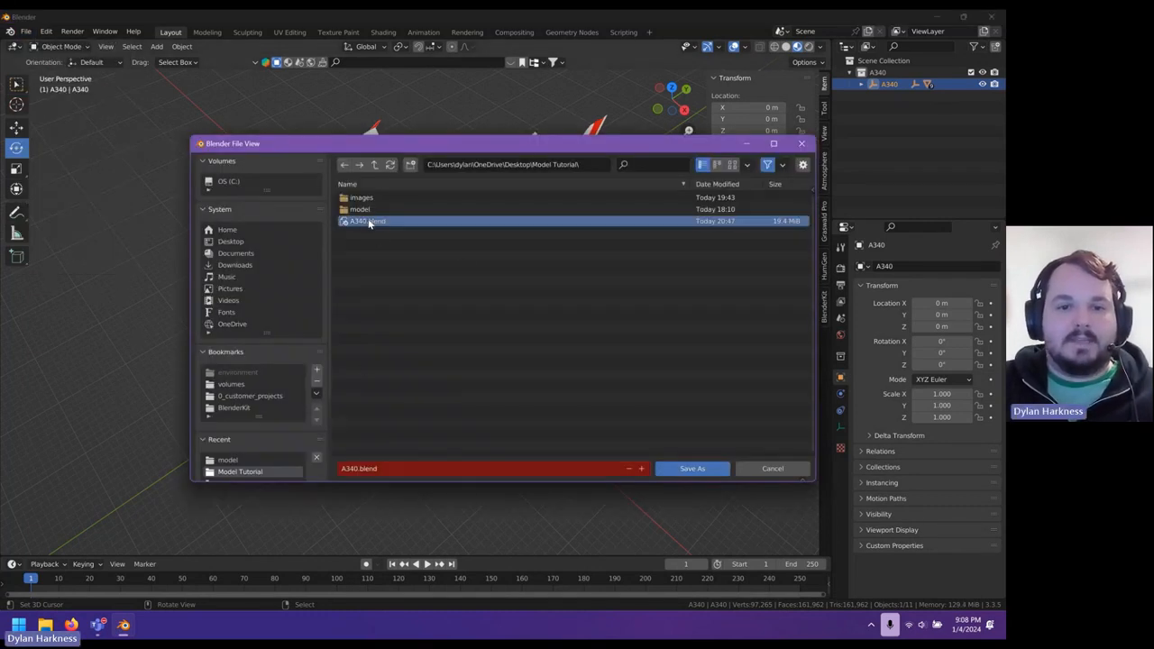
left_click(689, 469)
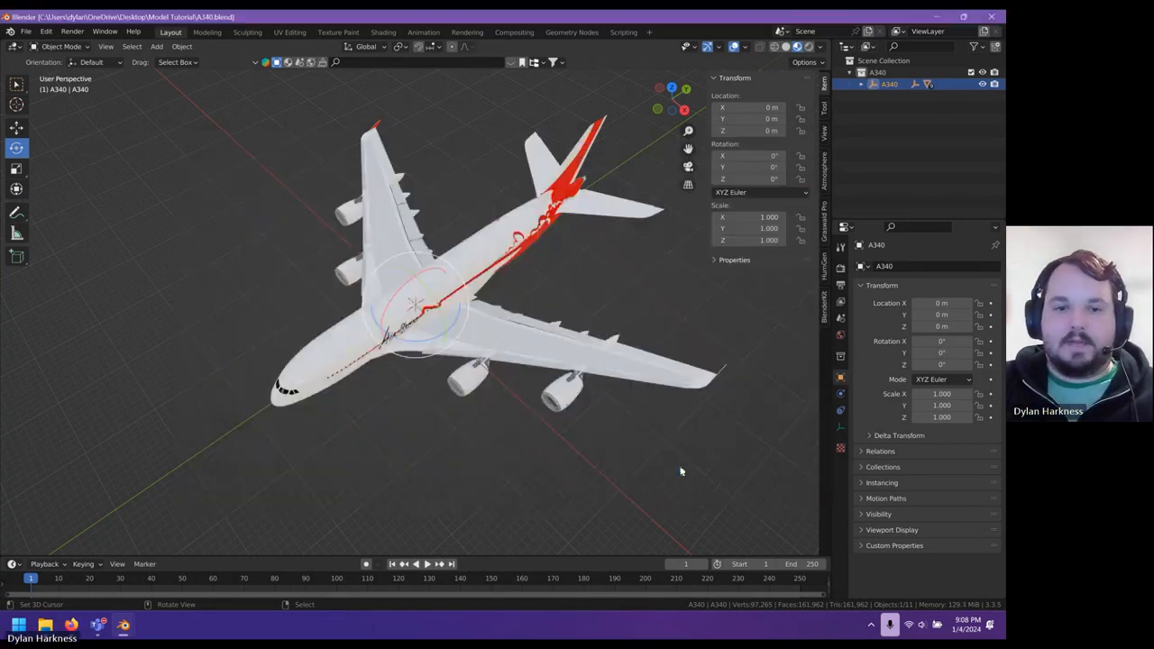